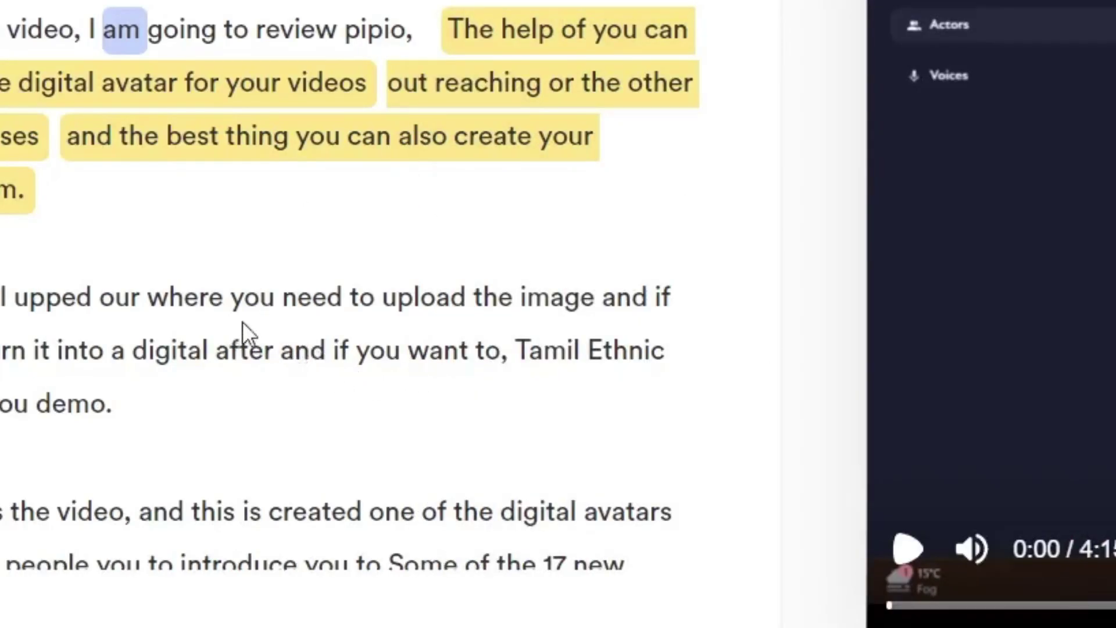
Highlight "costs and time it's typically" in the Visuals transcript to get the Generate video / image popup
scroll(242, 322, "down", 4)
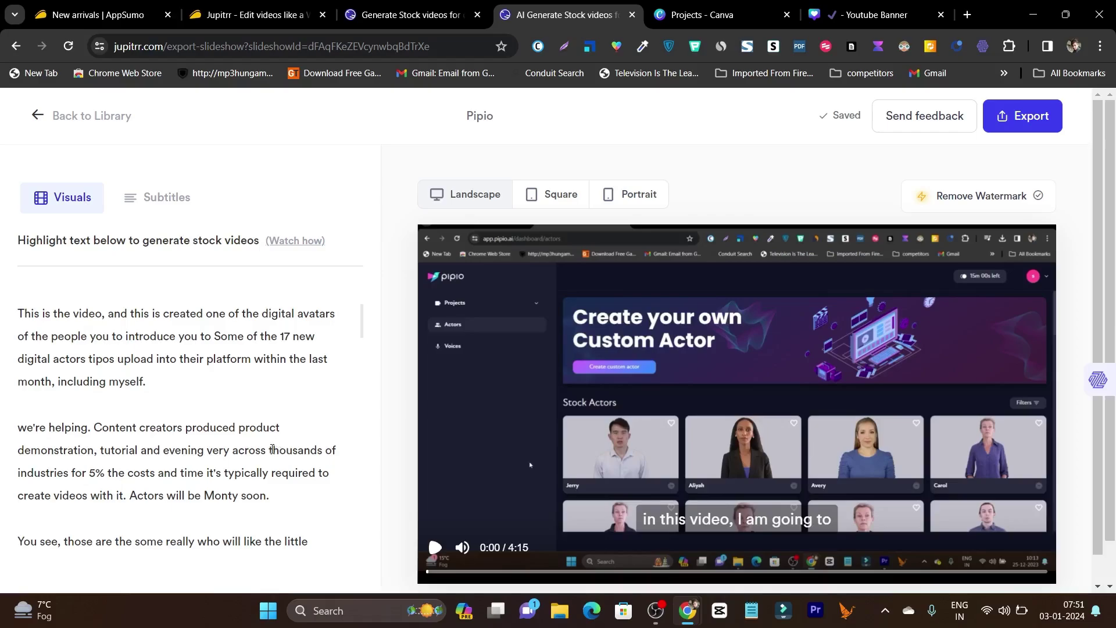
left_click_drag(223, 450, 324, 450)
left_click_drag(128, 473, 268, 476)
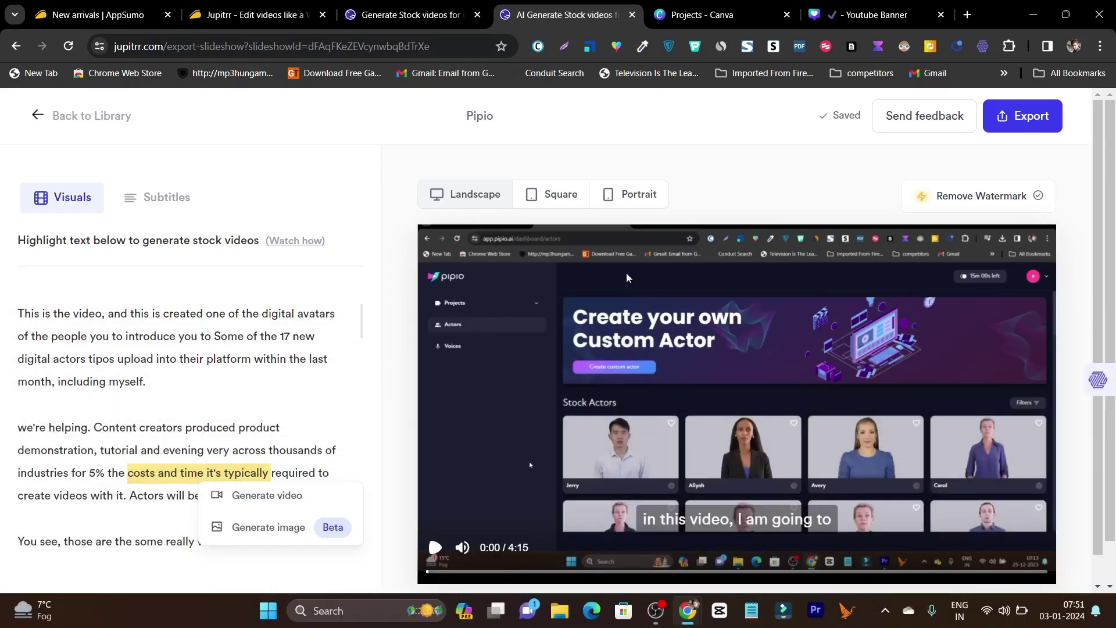
Compare the preview in portrait format, then return it to square format
left_click(573, 203)
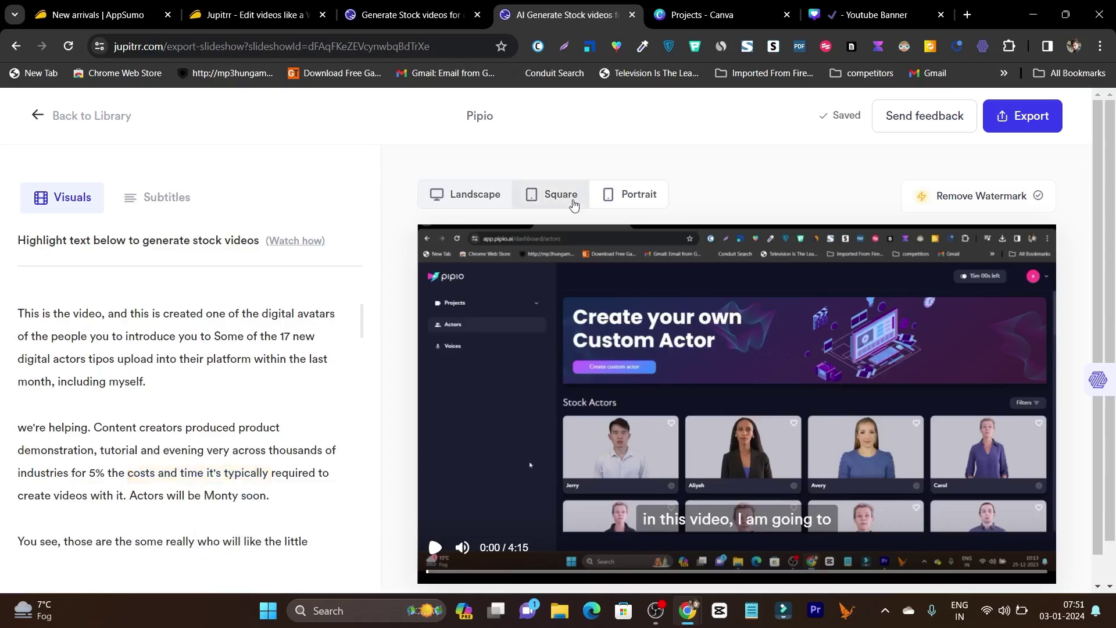
left_click(625, 201)
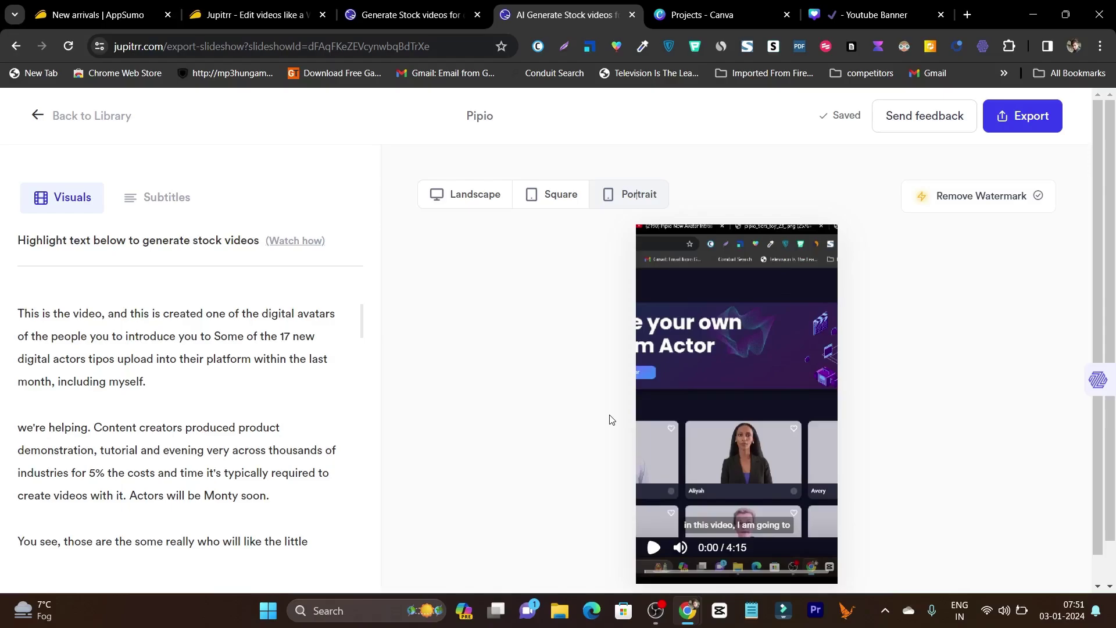
left_click(550, 204)
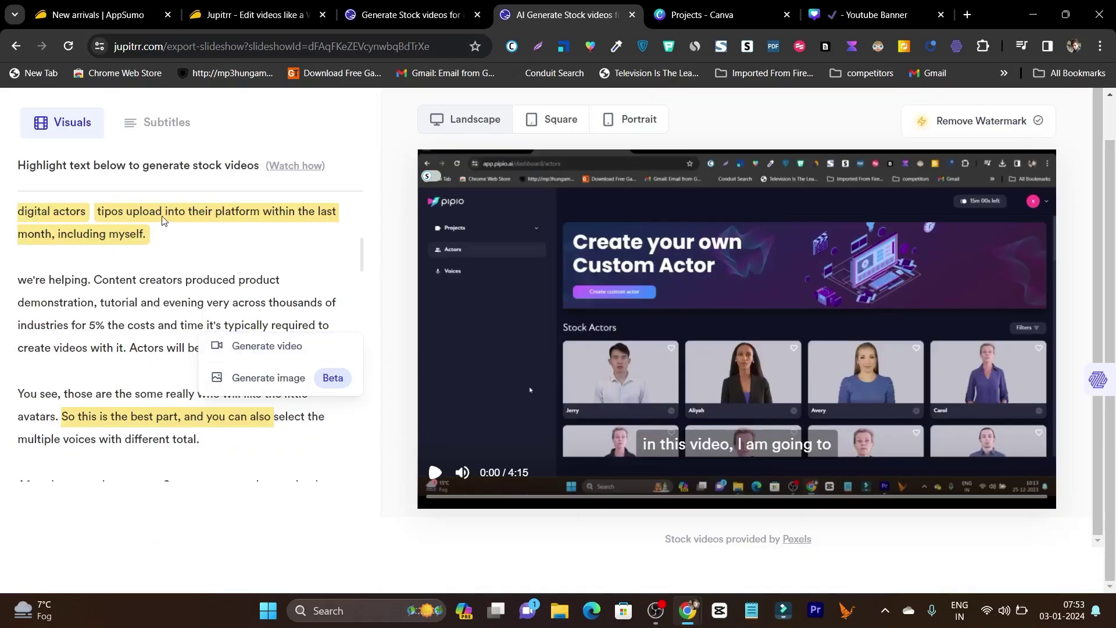
Generate a stock video for the digital-actors passage and open its Rate this generation menu
left_click(161, 228)
left_click(203, 214)
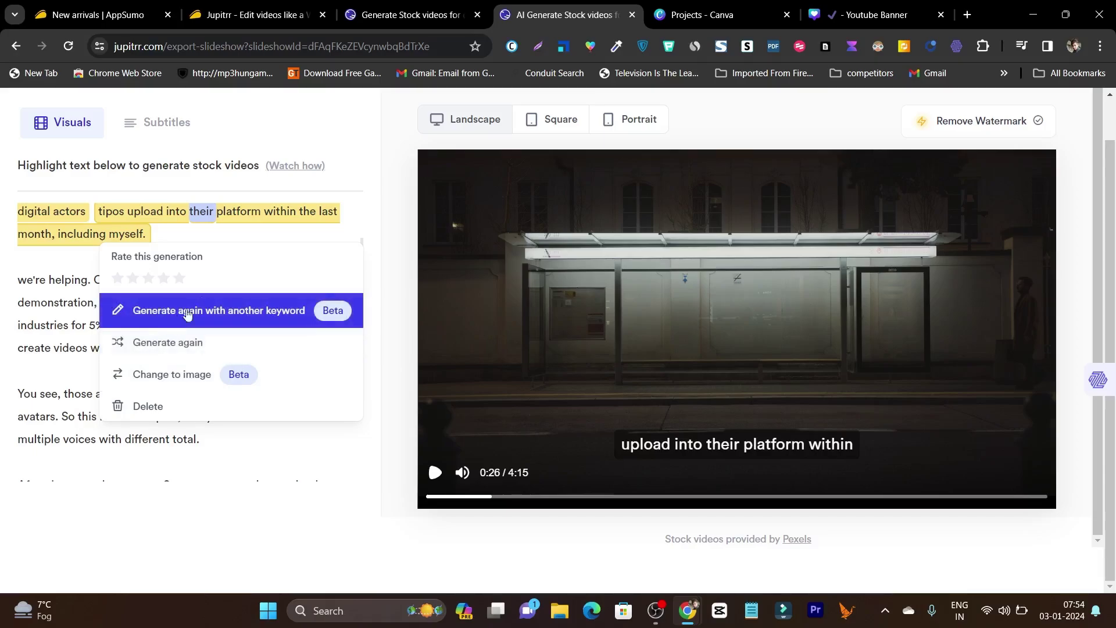
scroll(343, 416, "up", 2)
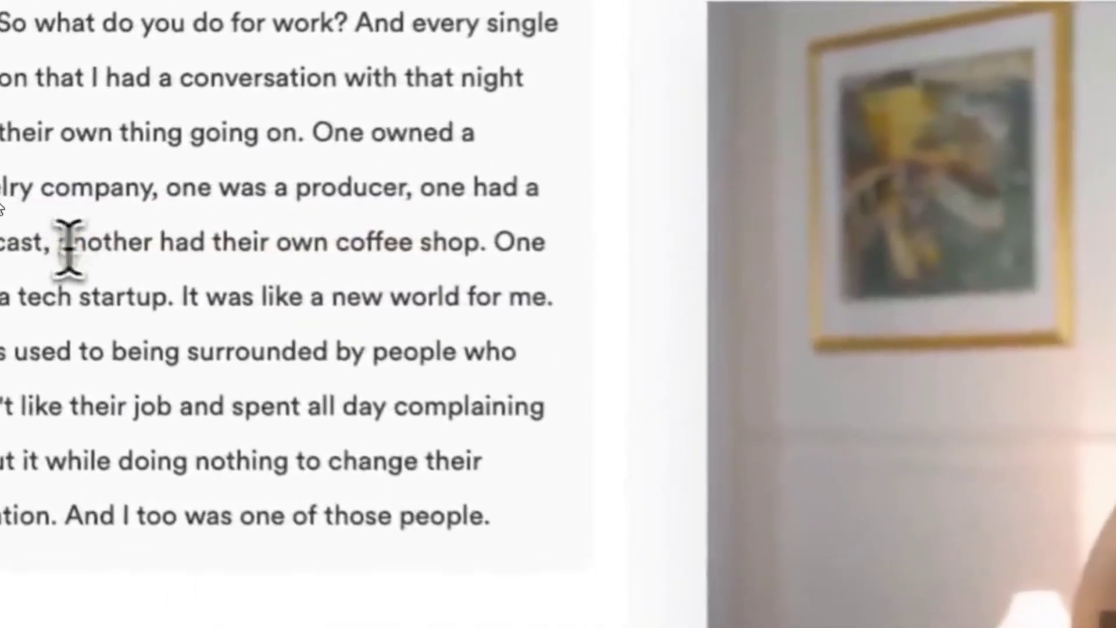
Return to the project editor and switch the preview from square to portrait format
left_click_drag(68, 247, 494, 247)
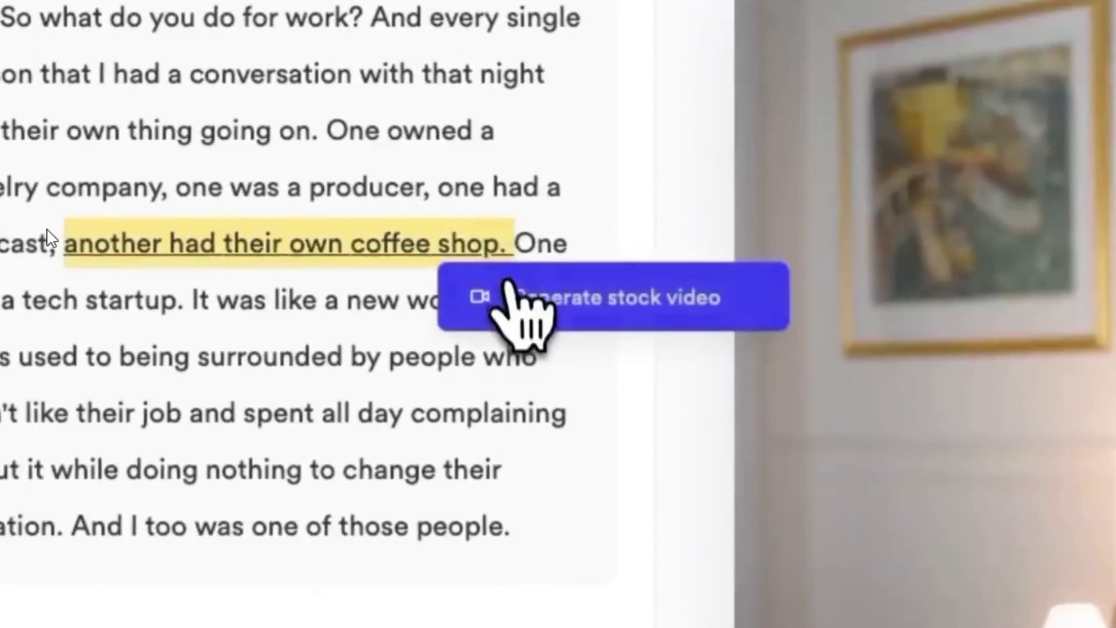
left_click(499, 308)
left_click(555, 7)
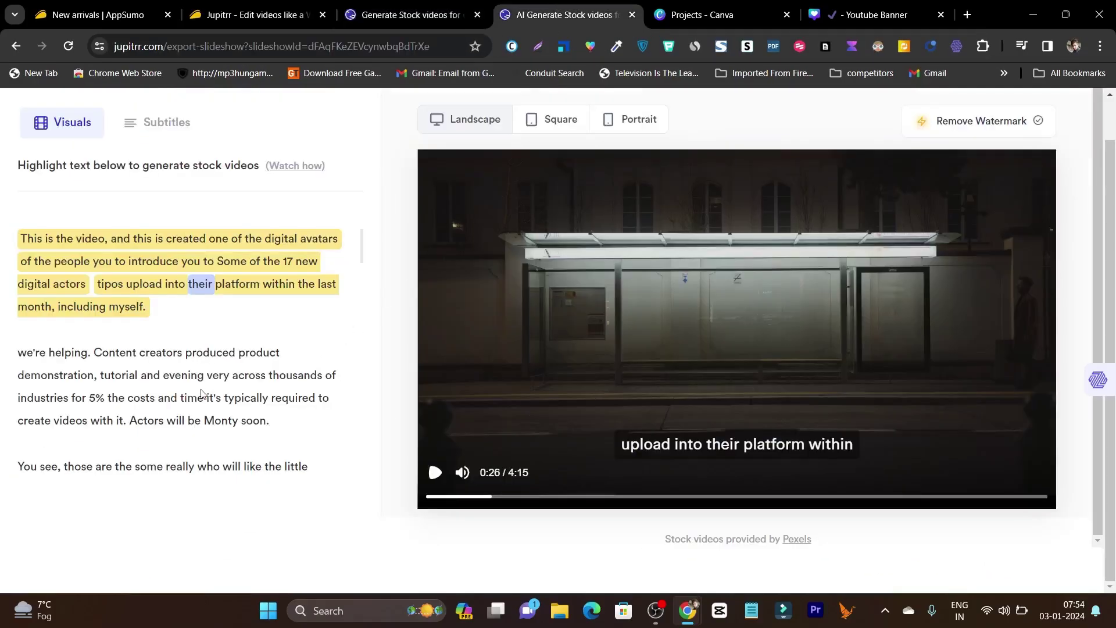
scroll(130, 395, "down", 5)
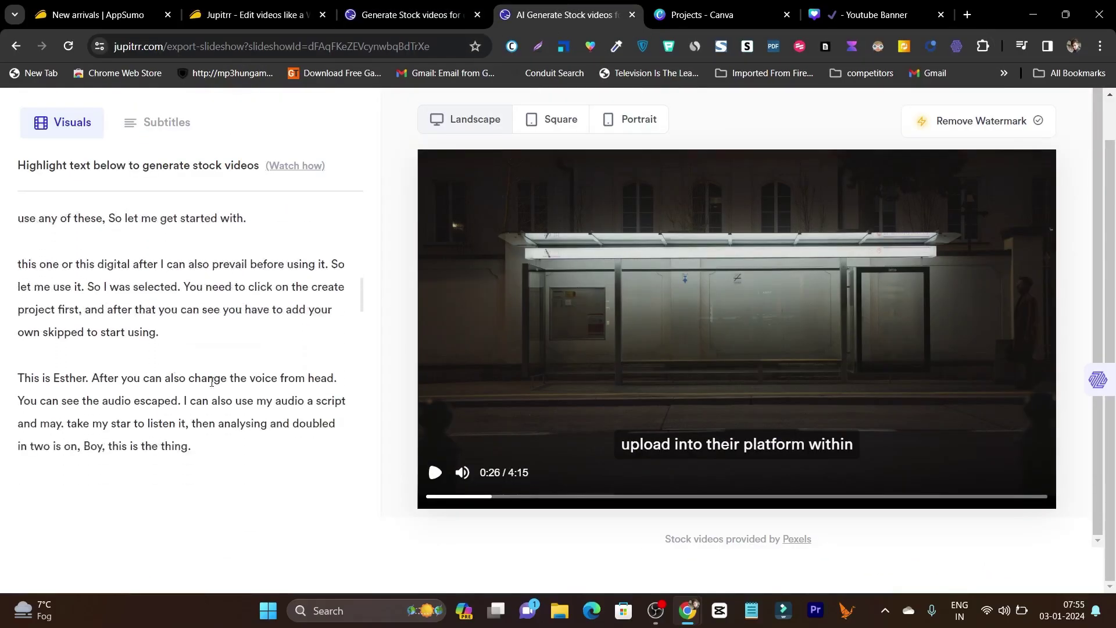
scroll(482, 395, "up", 1)
scroll(482, 395, "up", 2)
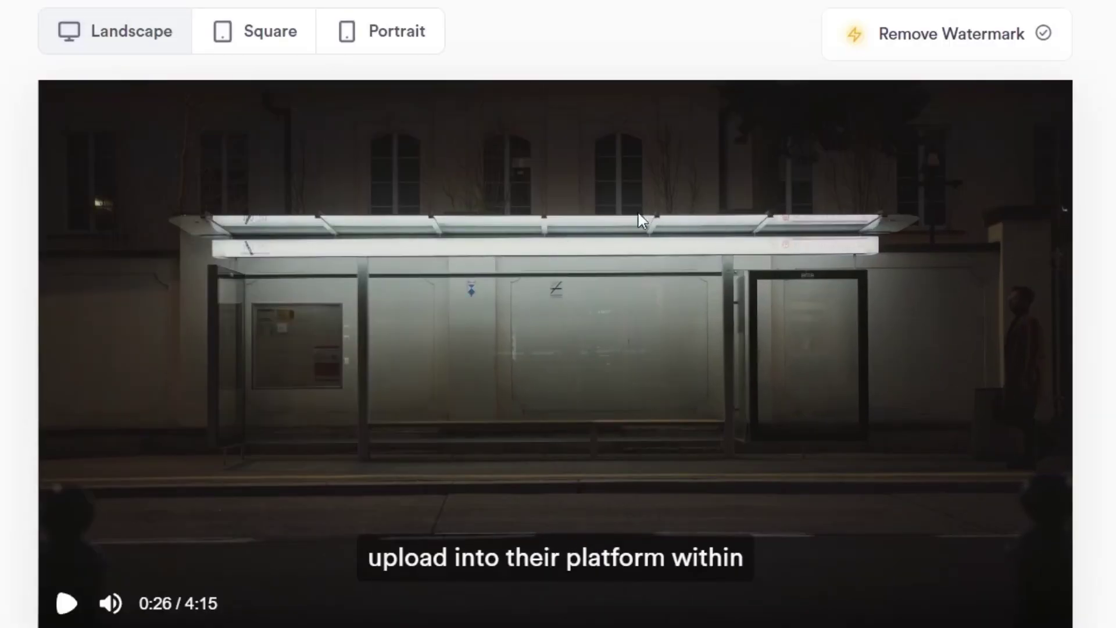
left_click(268, 44)
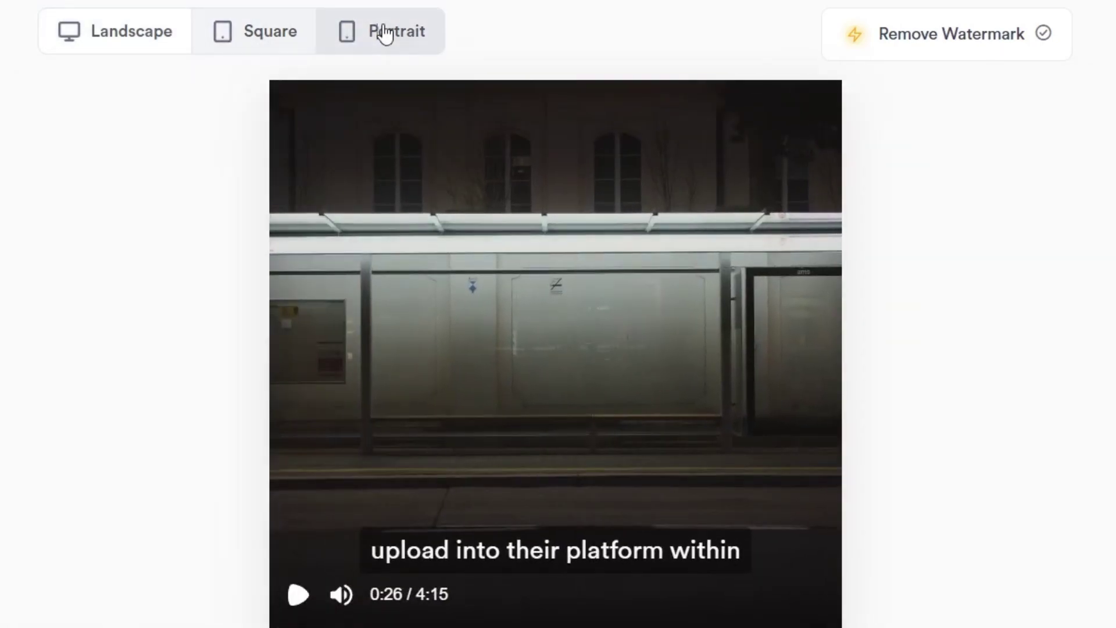
left_click(381, 33)
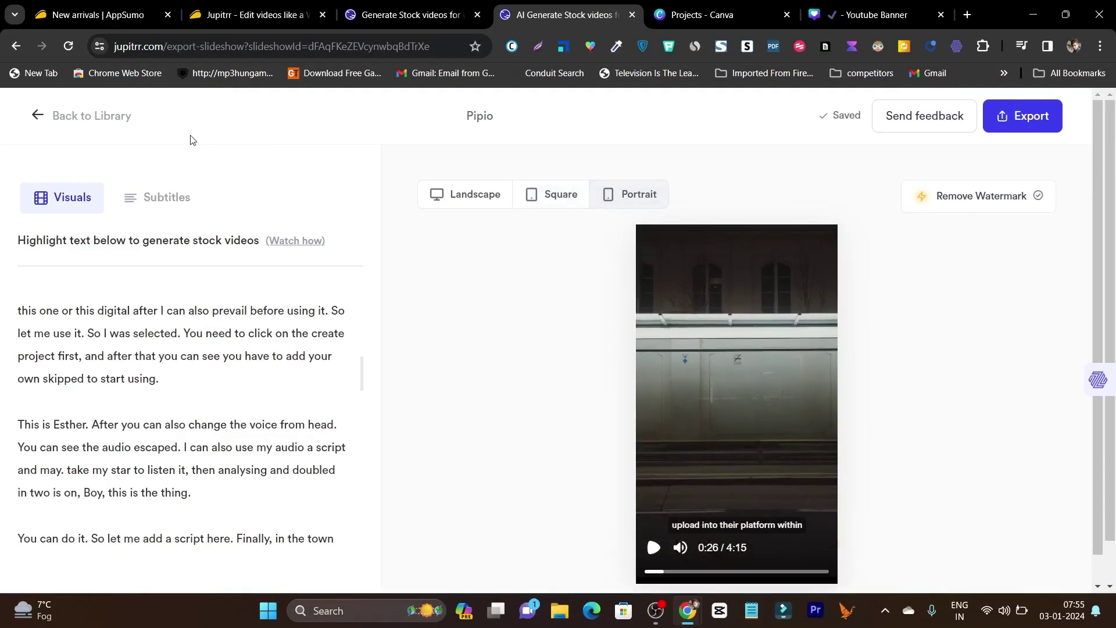
From the jupitrr.com landing page, open Pricing to compare the Free, Starter, Creator and Pro plans
left_click(406, 16)
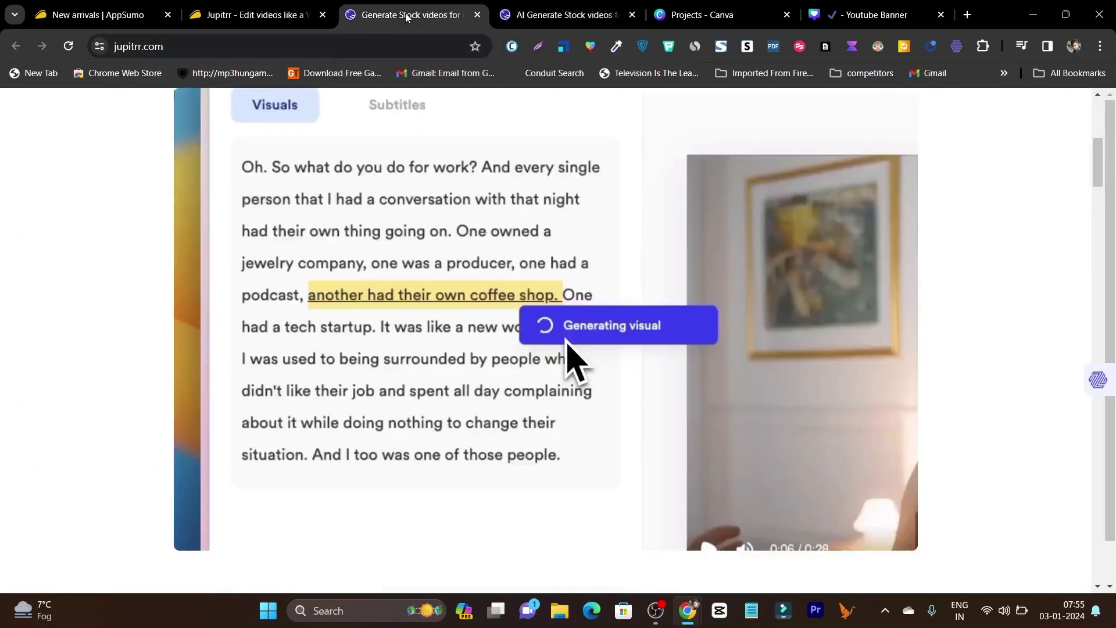
scroll(940, 367, "down", 8)
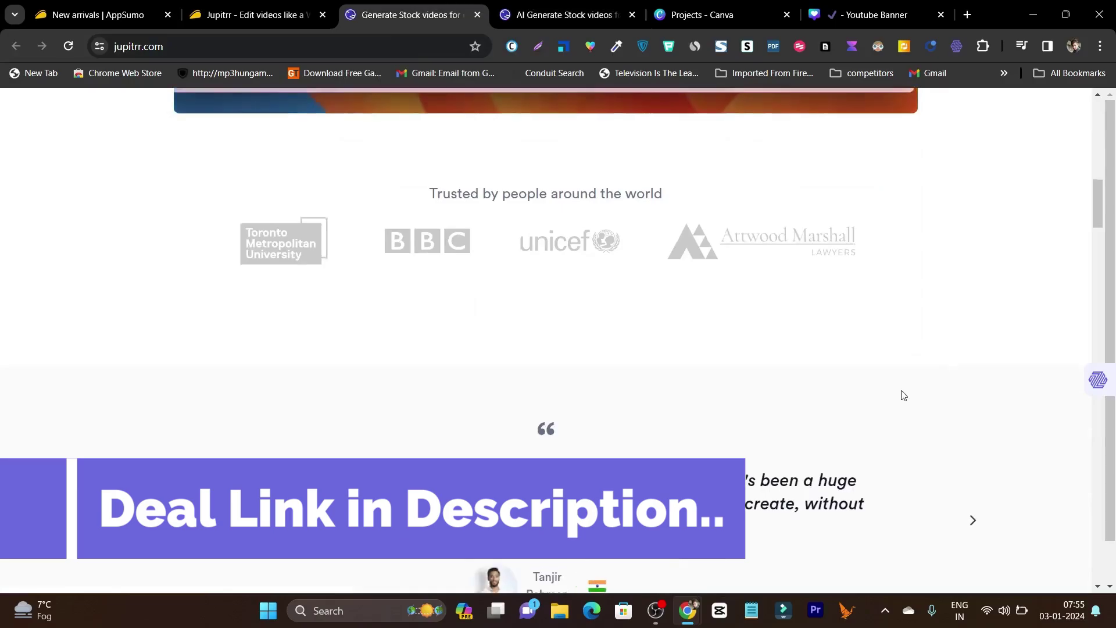
scroll(902, 393, "down", 2)
scroll(443, 357, "up", 10)
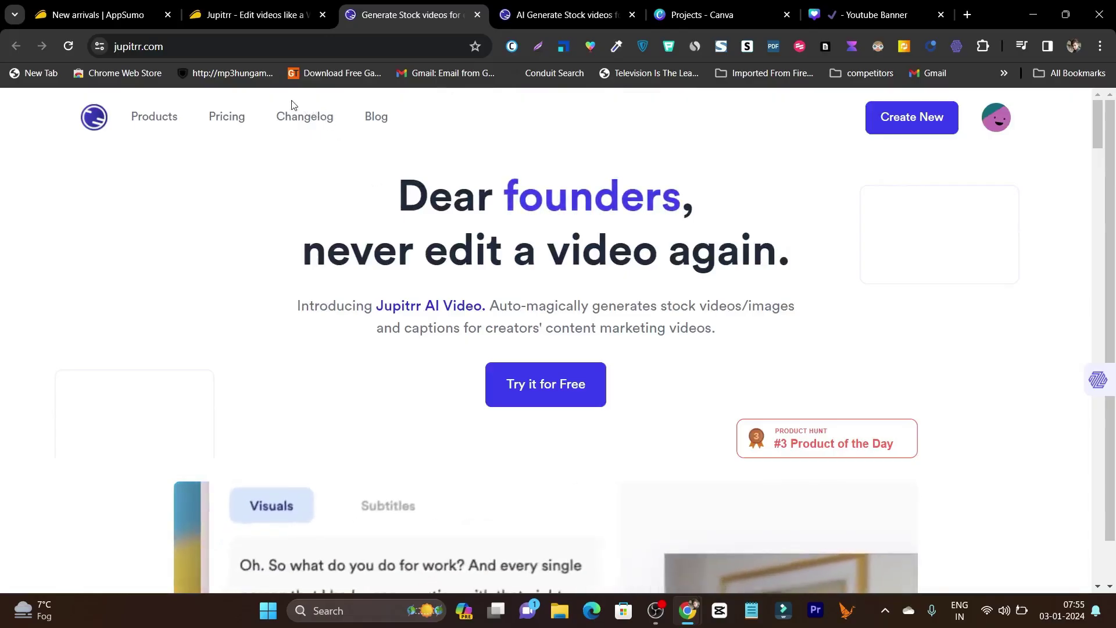
left_click(232, 120)
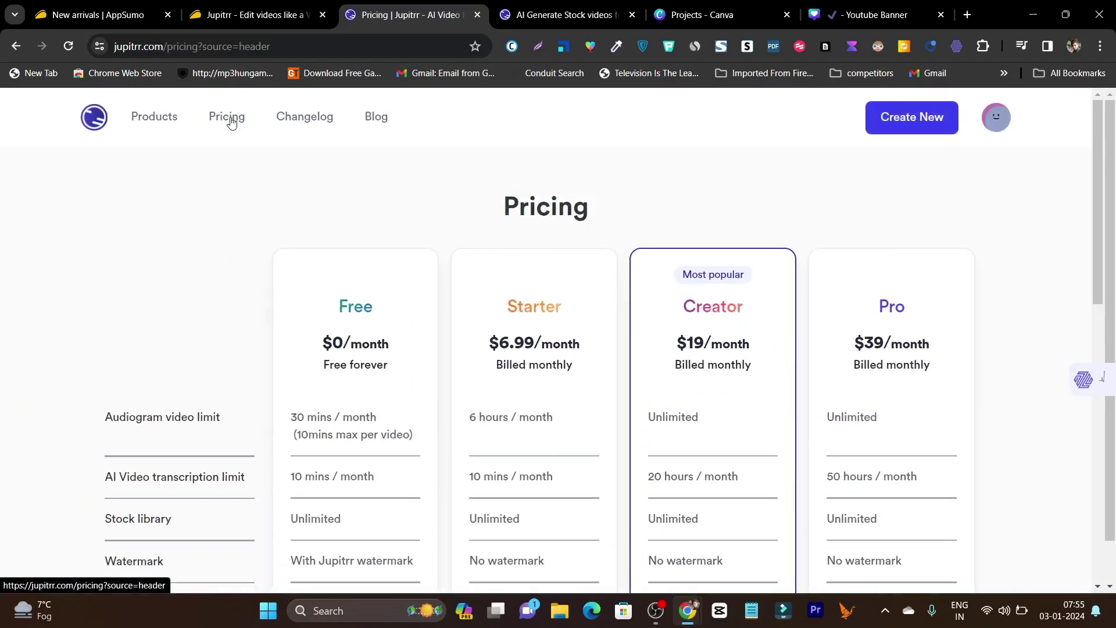
scroll(464, 351, "down", 1)
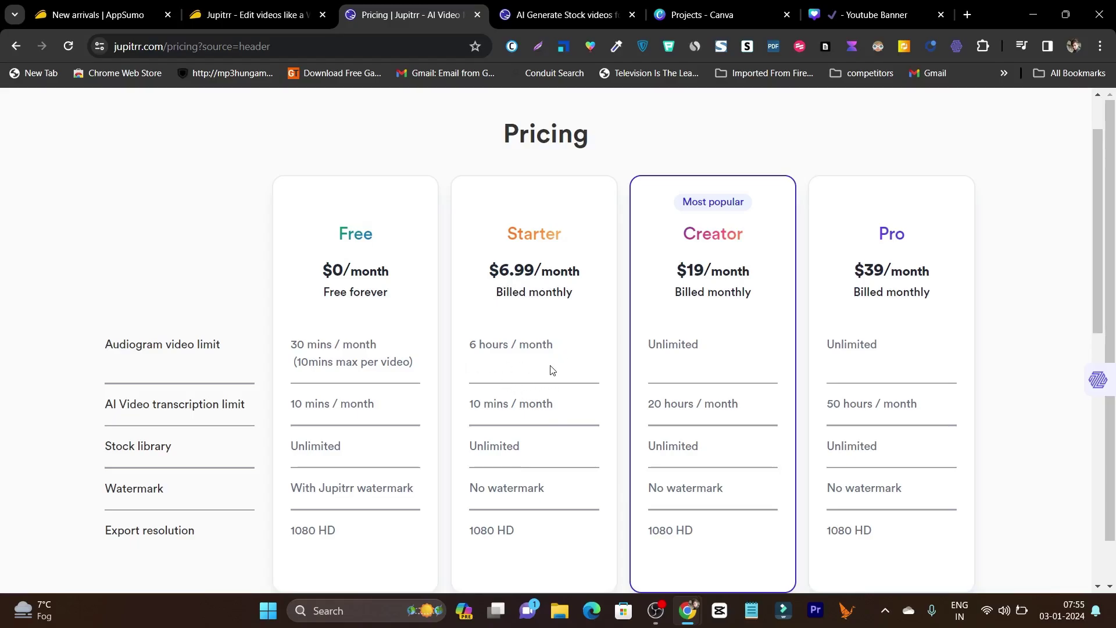
Switch to the AppSumo Jupitrr deal and review its $49 price, TL;DR and At-a-glance sections
left_click(254, 13)
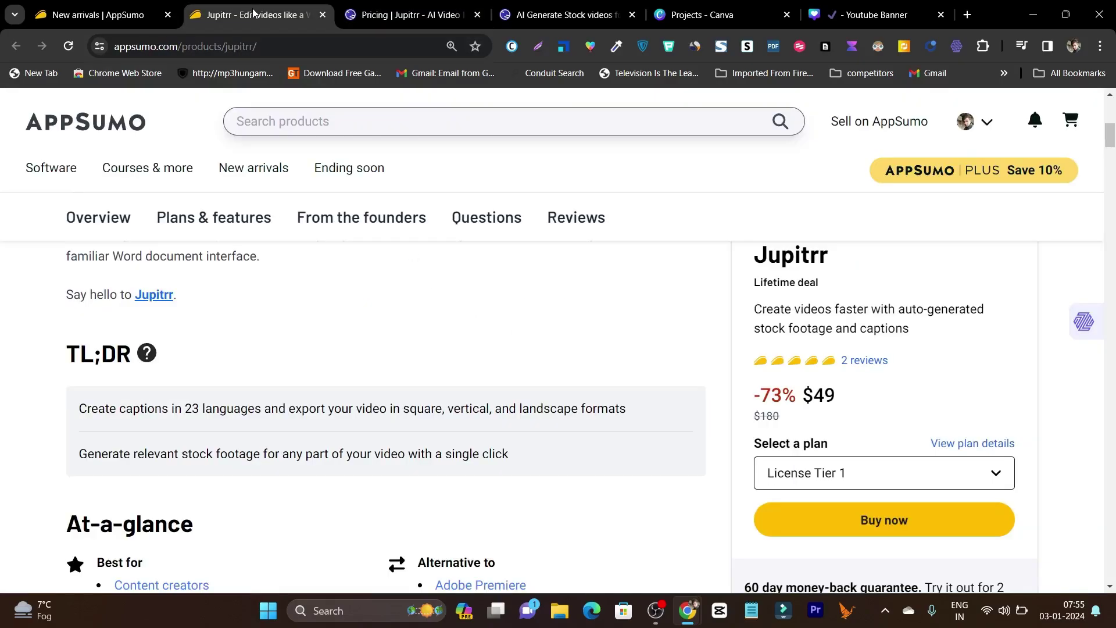
scroll(673, 393, "up", 8)
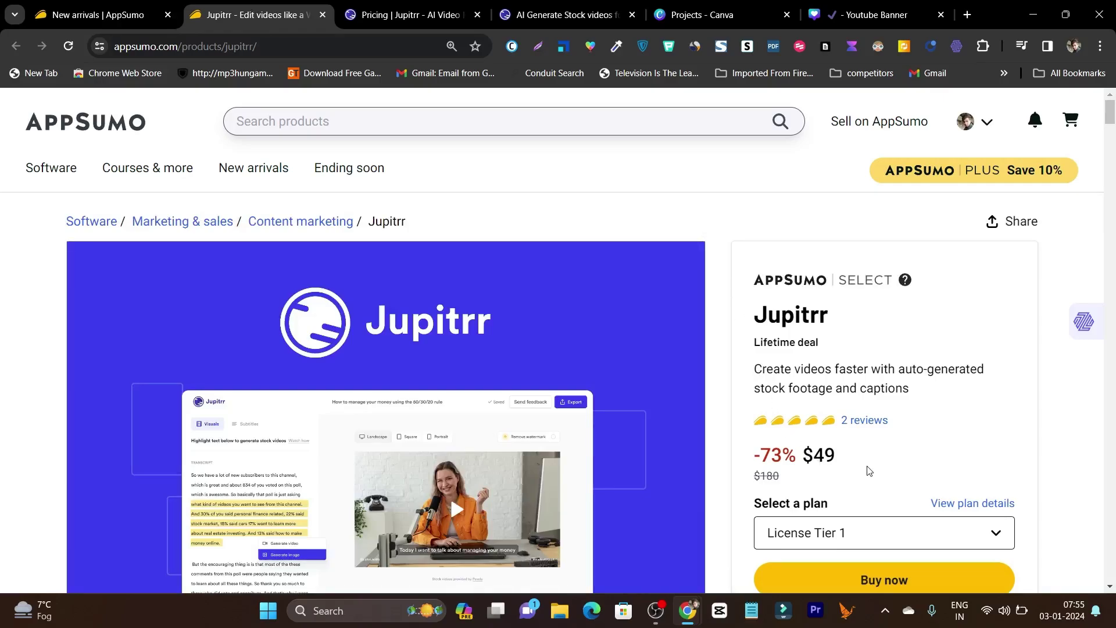
scroll(274, 299, "down", 5)
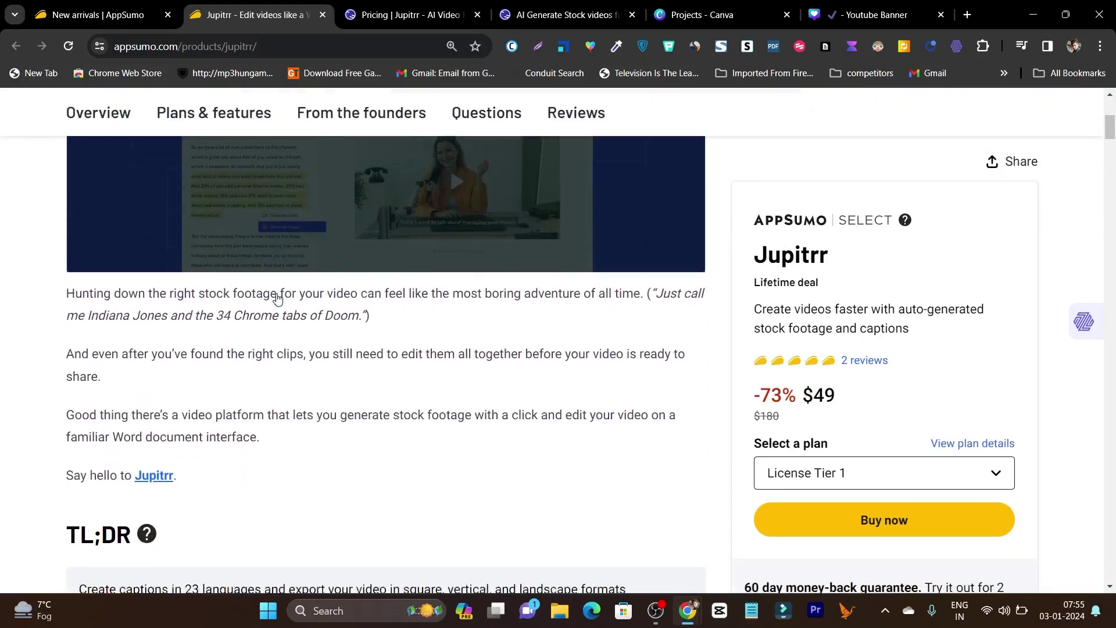
scroll(277, 298, "down", 6)
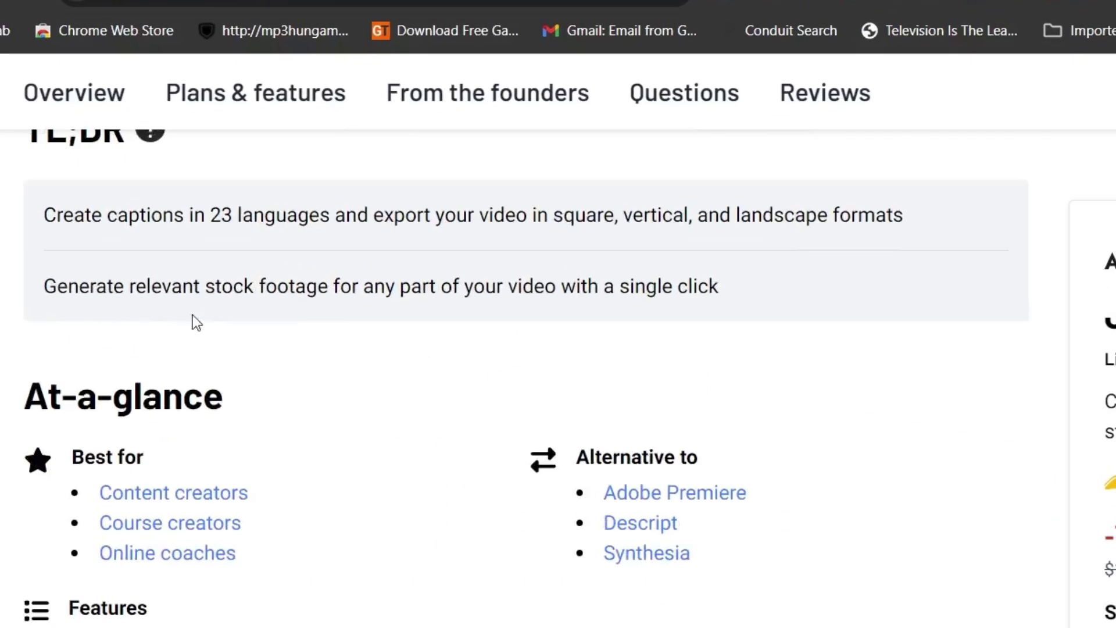
scroll(168, 314, "up", 2)
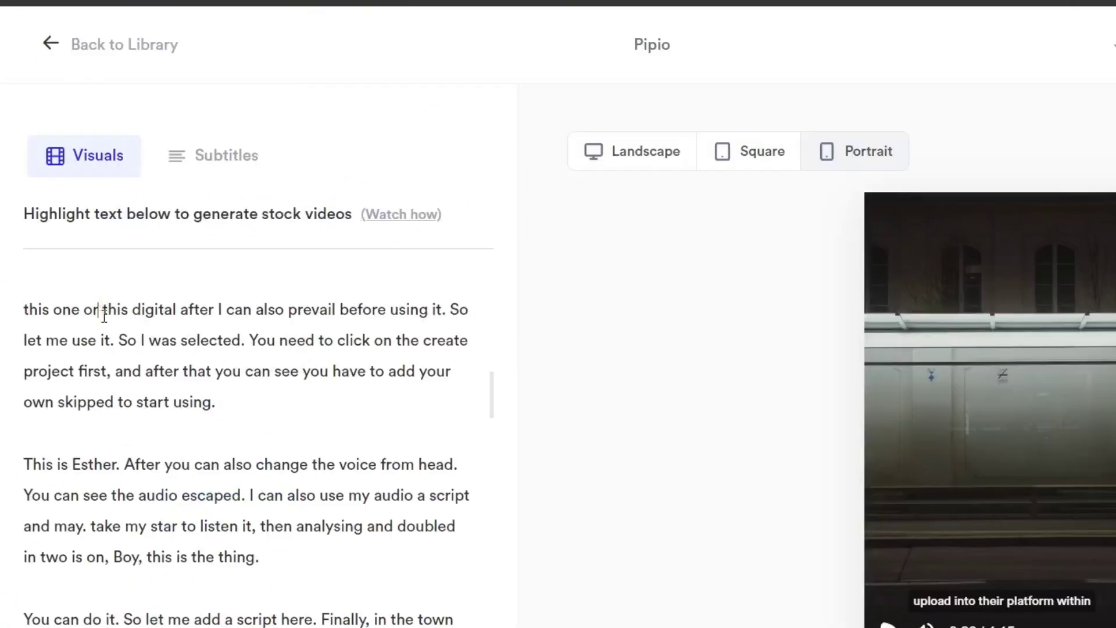
left_click_drag(104, 314, 238, 555)
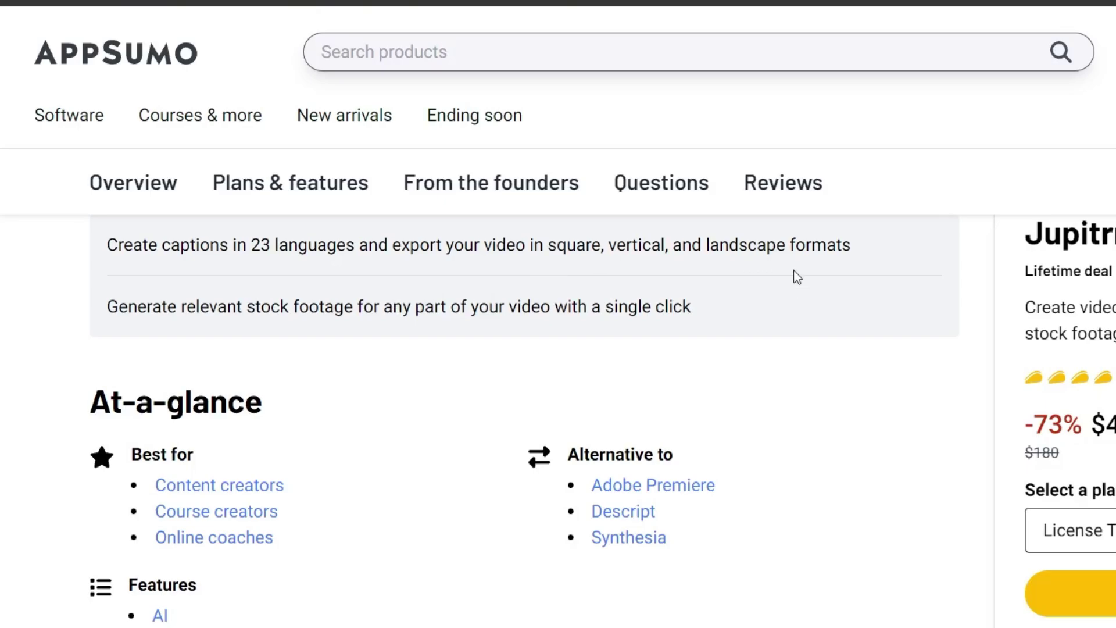
scroll(270, 351, "down", 3)
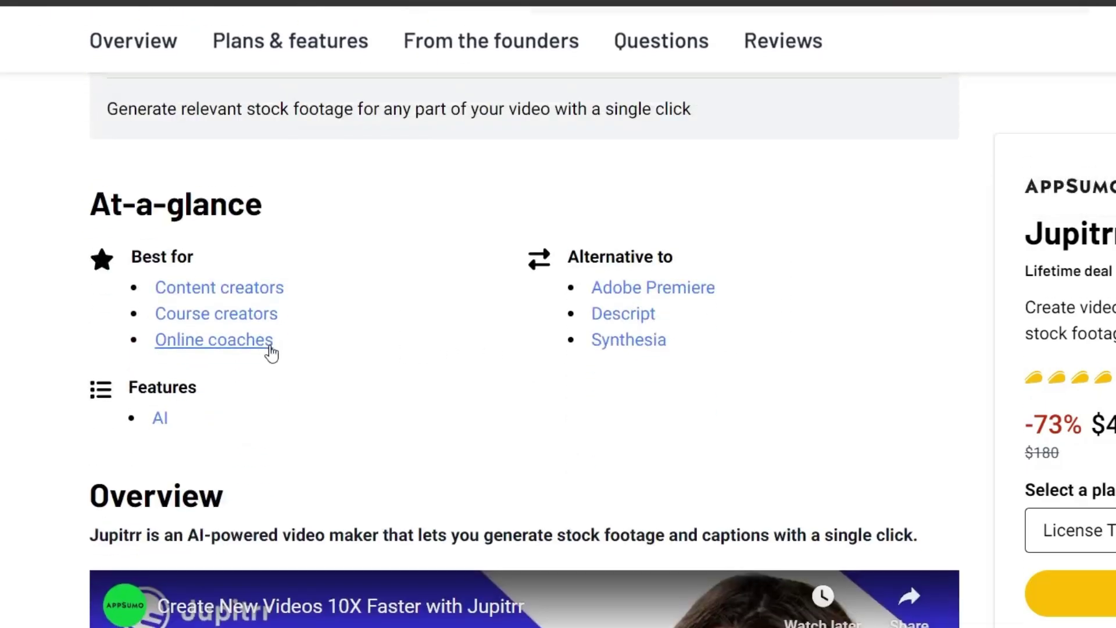
scroll(271, 352, "down", 3)
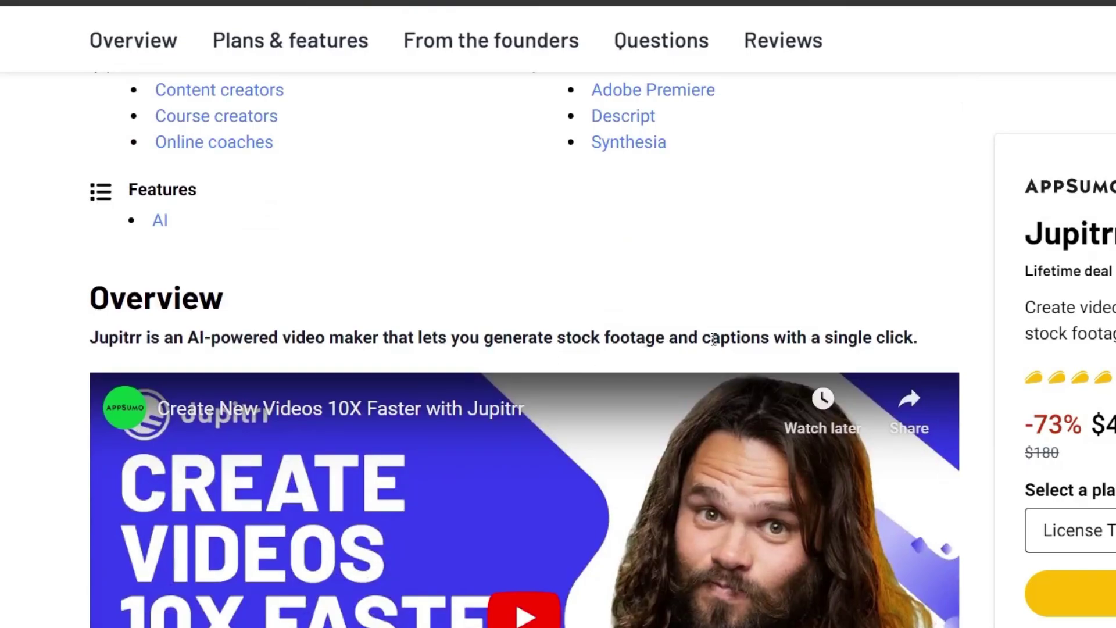
scroll(714, 339, "down", 18)
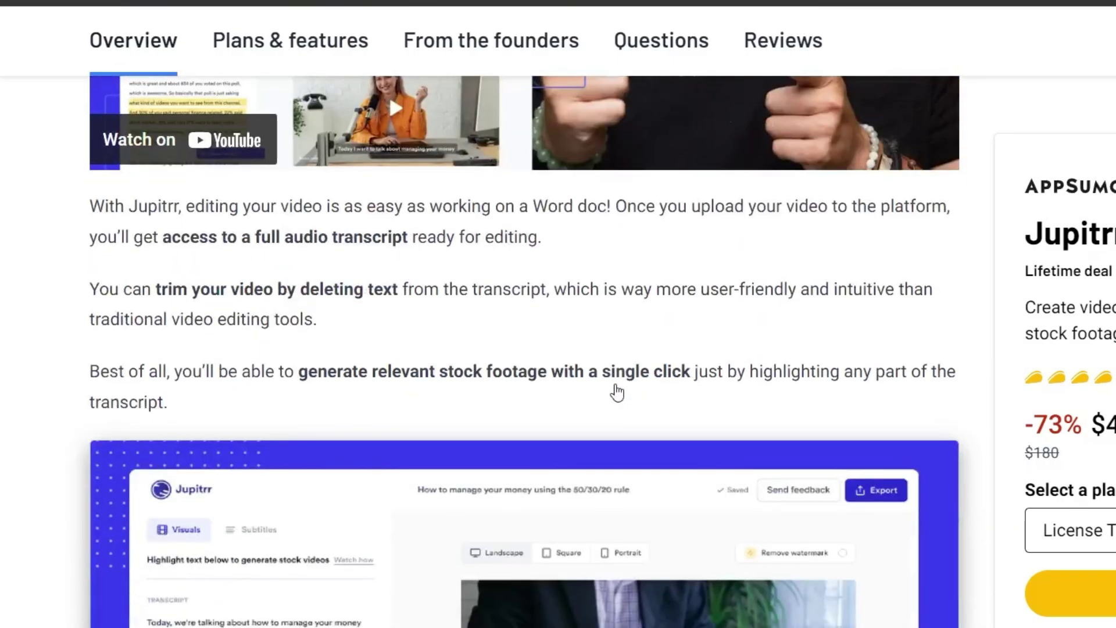
scroll(616, 392, "down", 1)
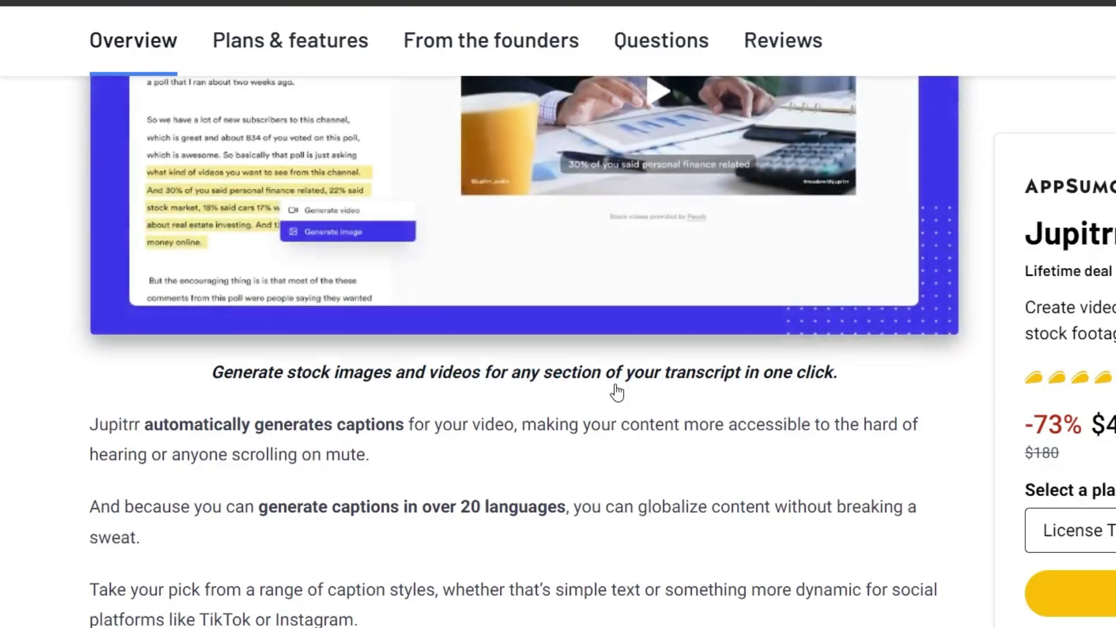
scroll(615, 391, "down", 3)
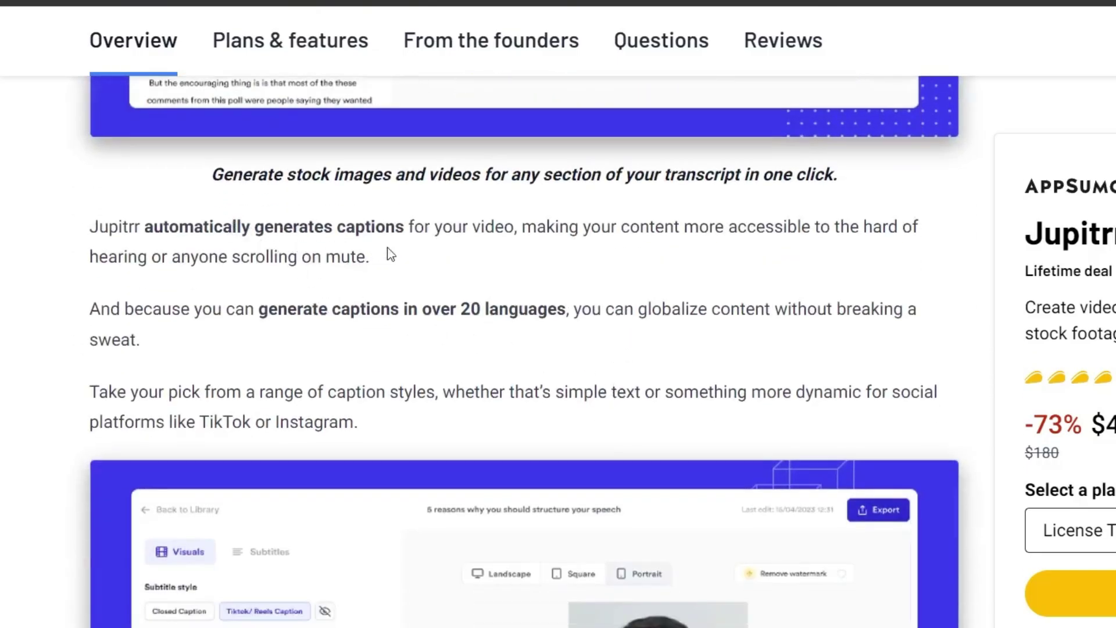
scroll(407, 343, "down", 6)
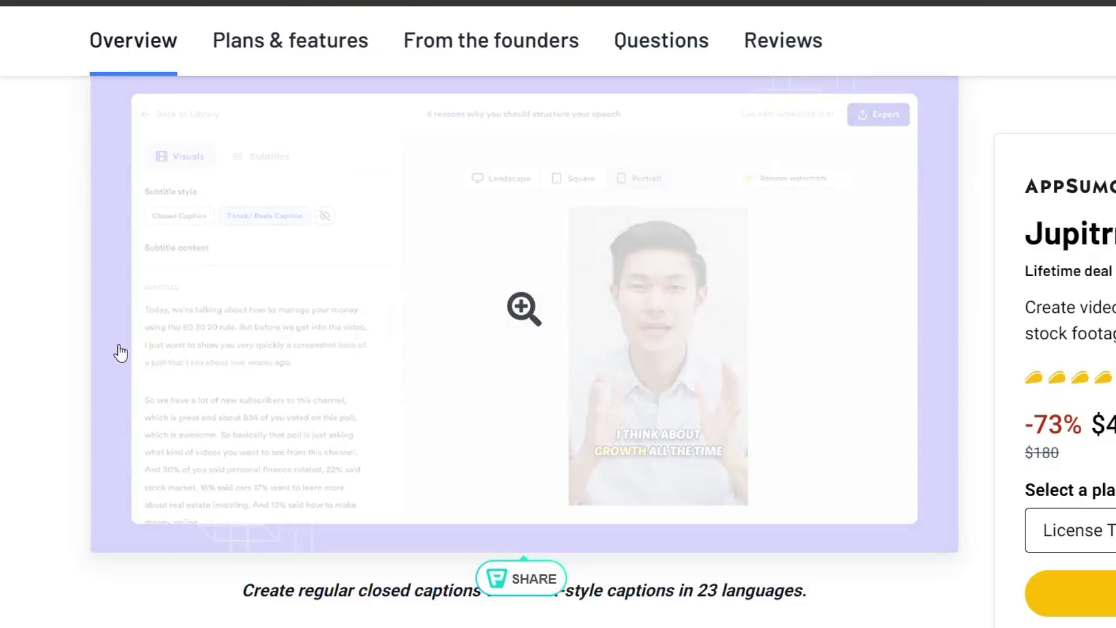
scroll(33, 326, "down", 1)
scroll(33, 327, "down", 3)
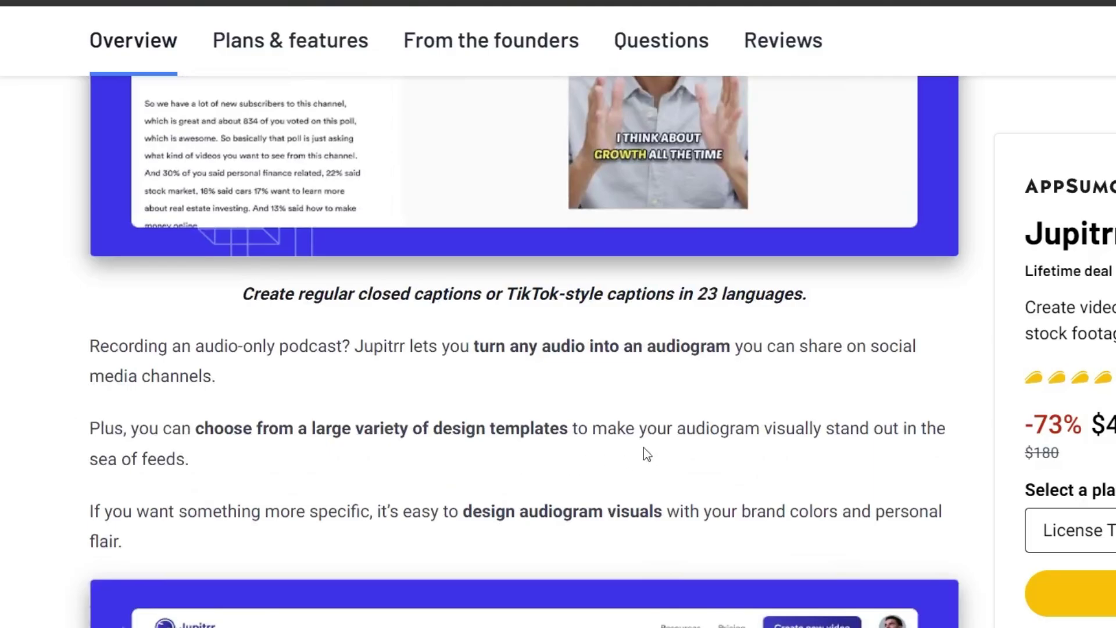
scroll(759, 433, "down", 6)
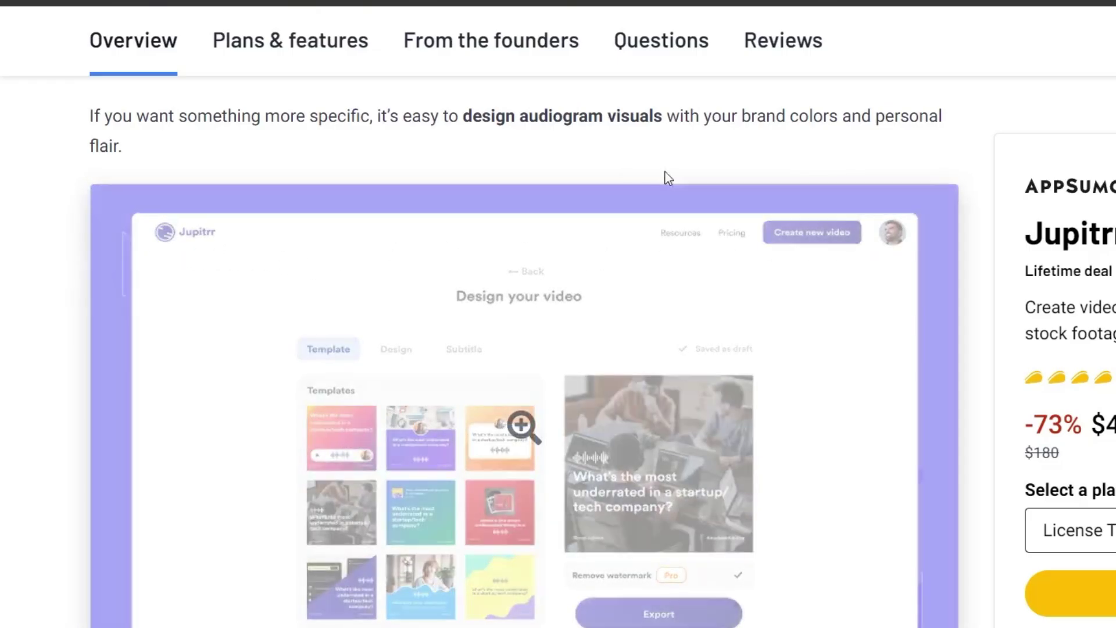
scroll(666, 177, "up", 5)
scroll(779, 453, "down", 8)
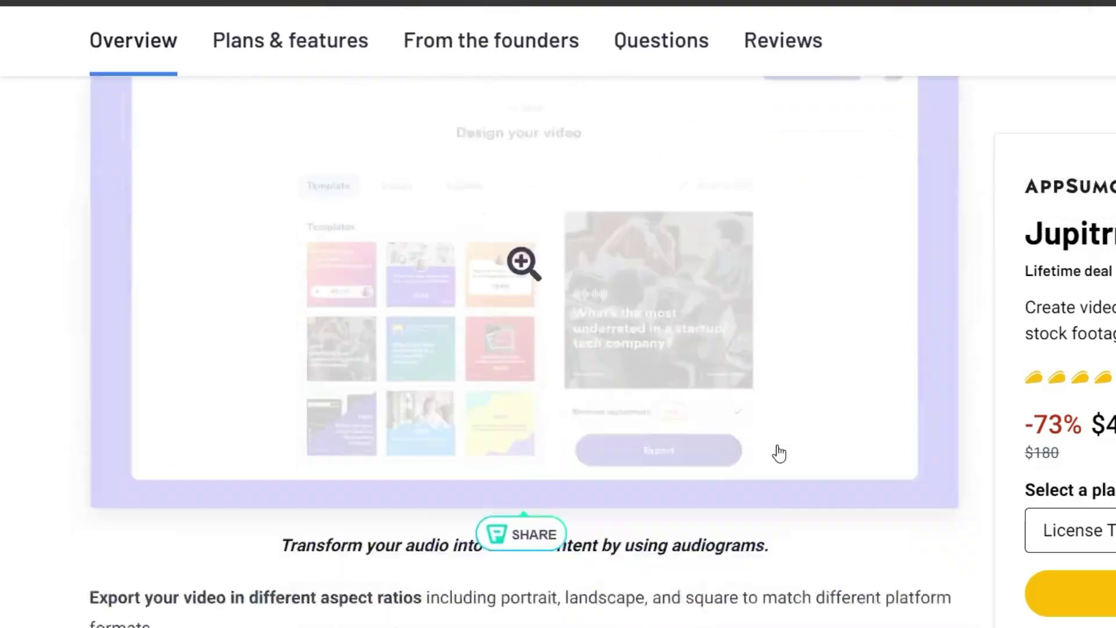
scroll(779, 454, "down", 10)
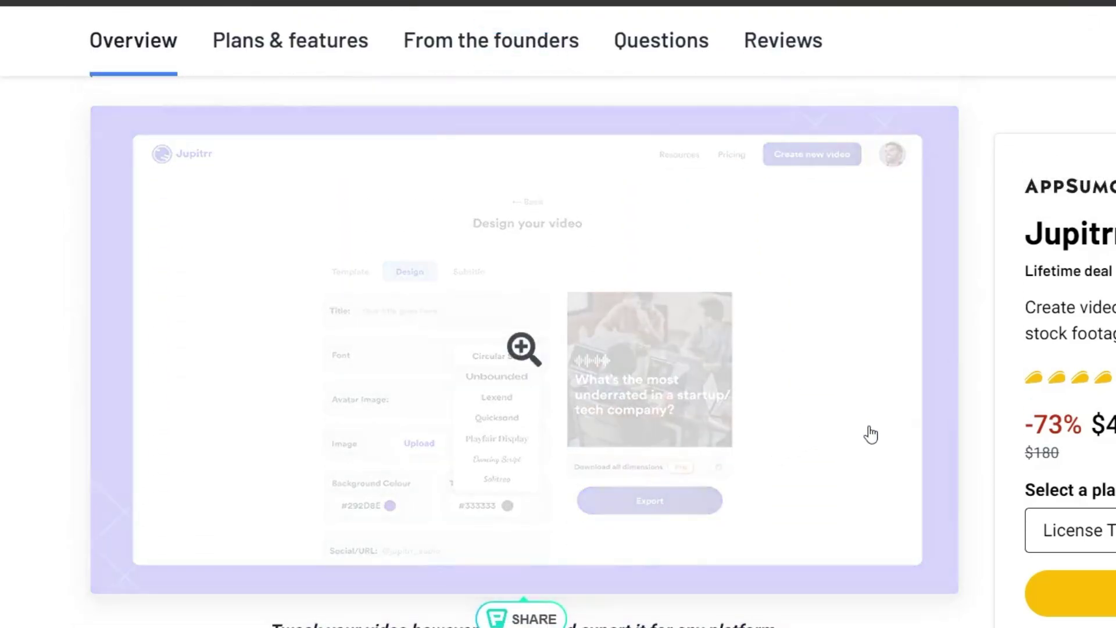
scroll(914, 421, "down", 12)
scroll(578, 462, "up", 10)
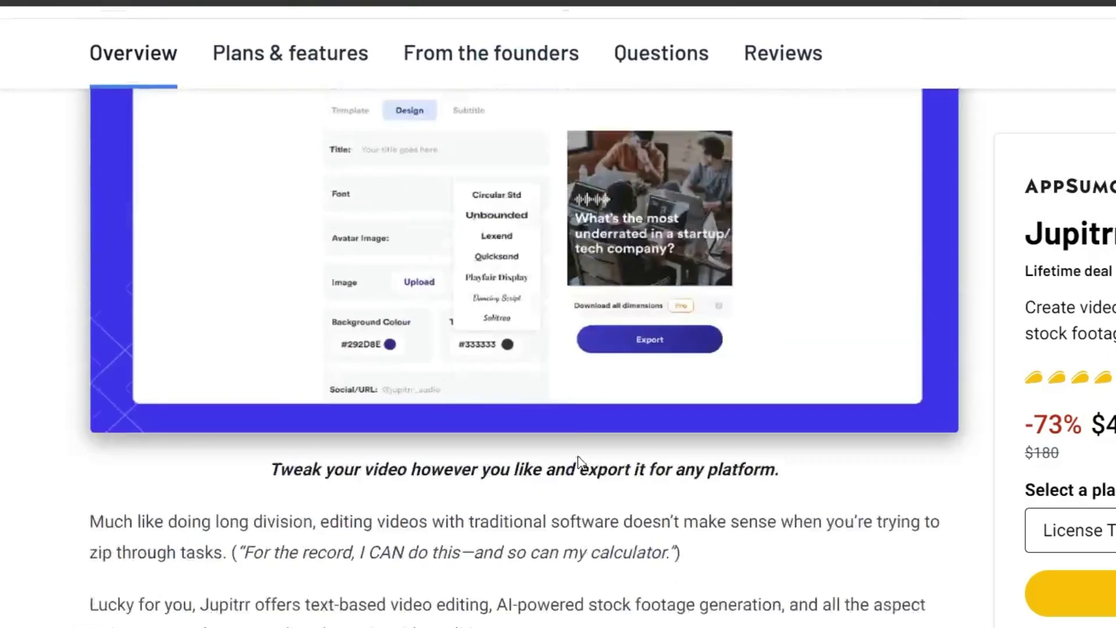
scroll(578, 462, "up", 15)
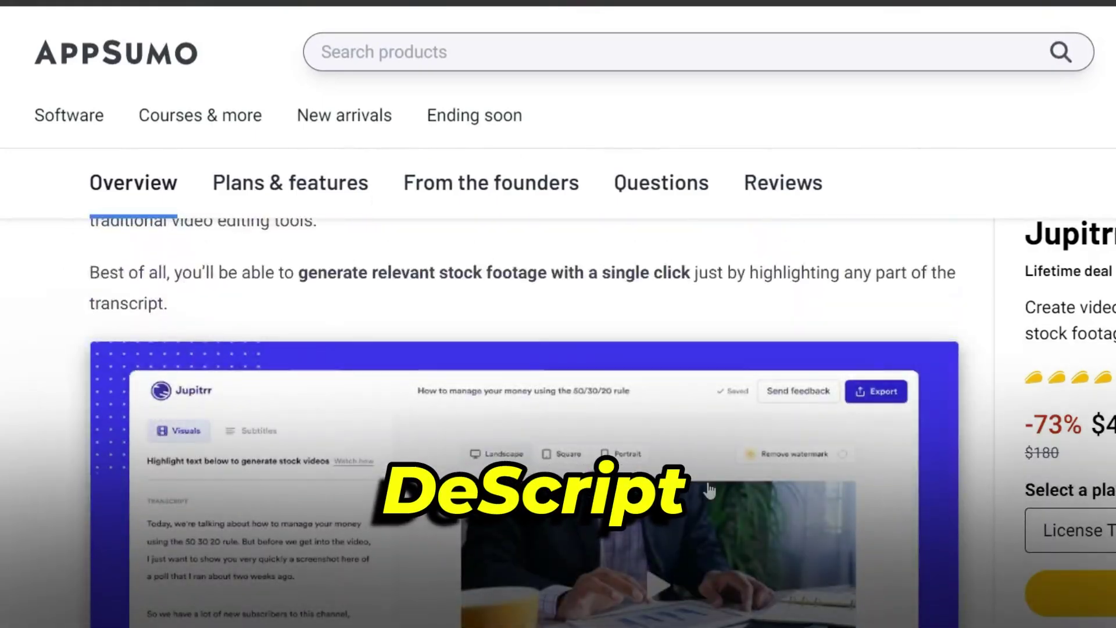
scroll(709, 491, "up", 10)
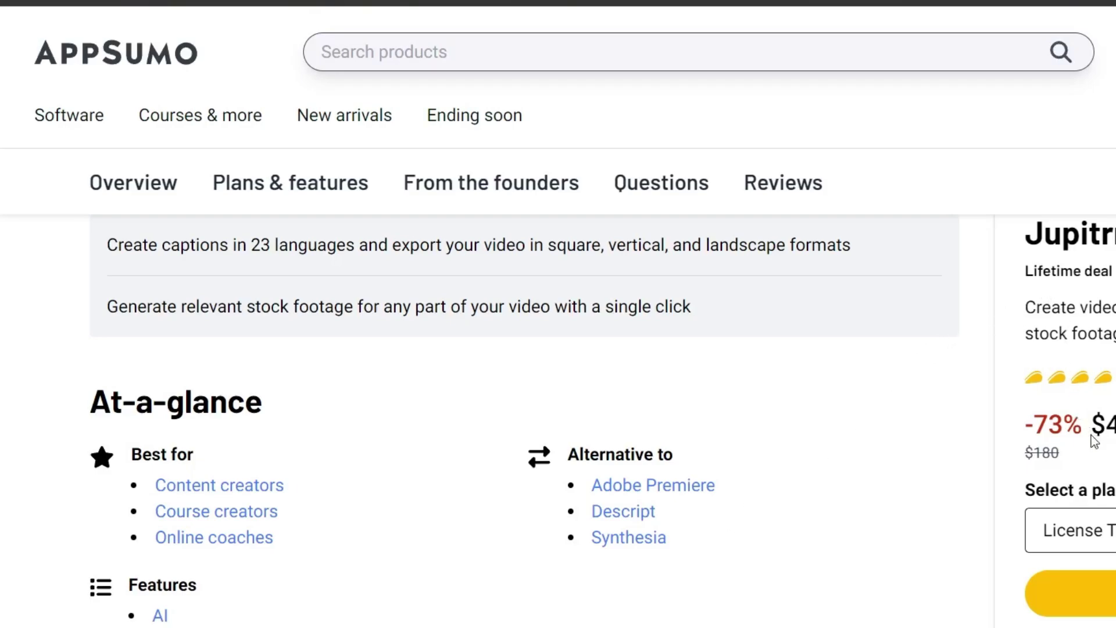
Open Plans & features and review the shared features, license tier prices and plan terms
left_click(274, 182)
scroll(352, 389, "down", 5)
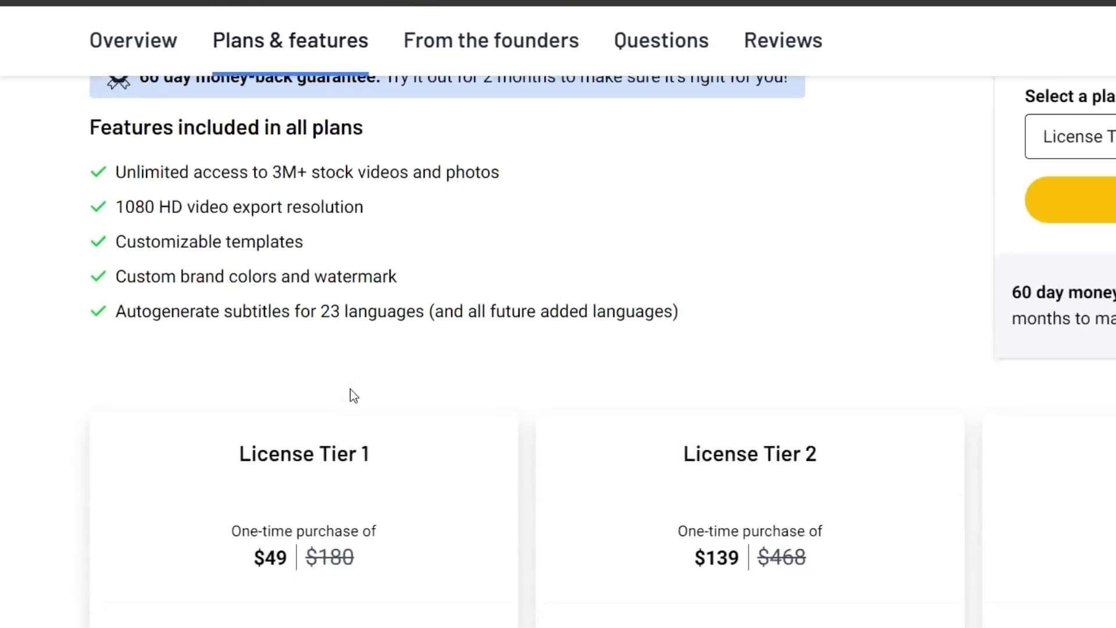
scroll(349, 393, "down", 5)
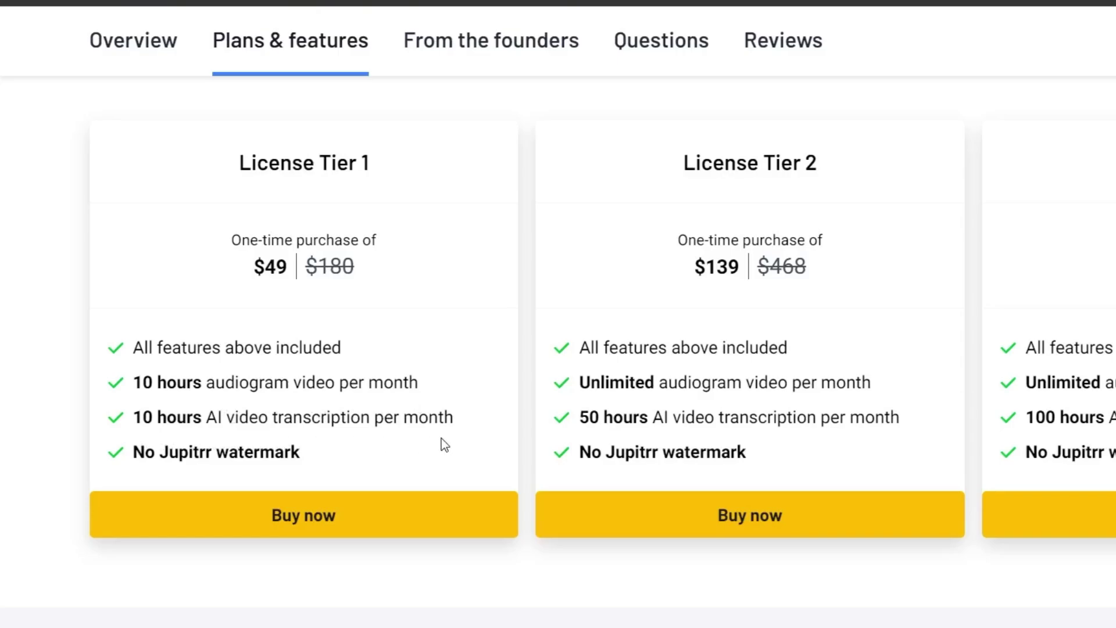
scroll(442, 440, "up", 6)
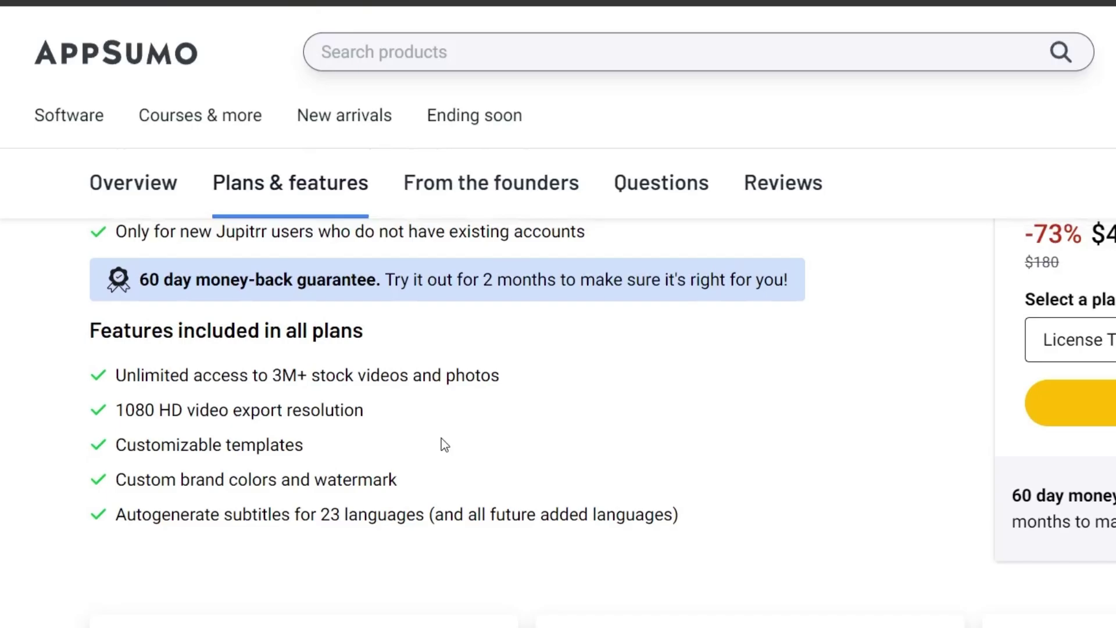
scroll(444, 445, "up", 2)
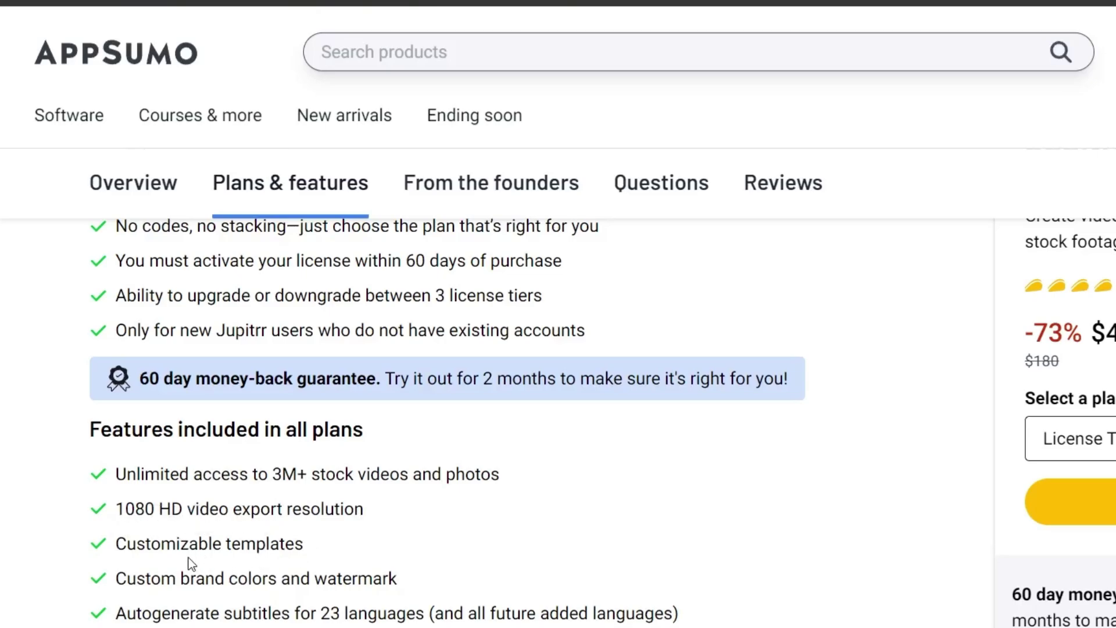
scroll(192, 564, "down", 2)
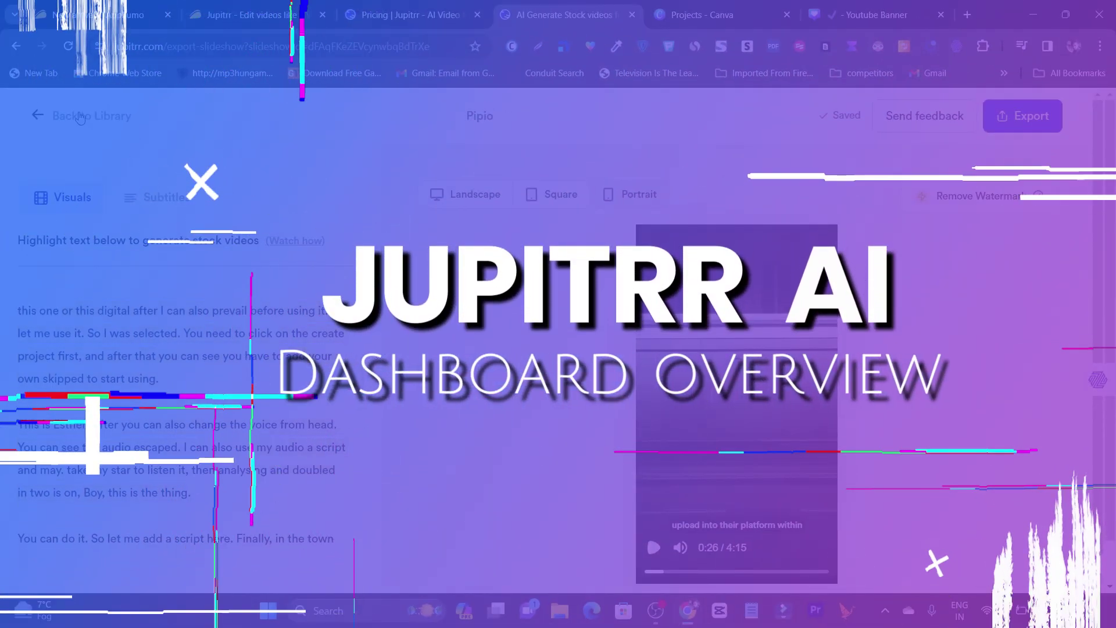
left_click(80, 116)
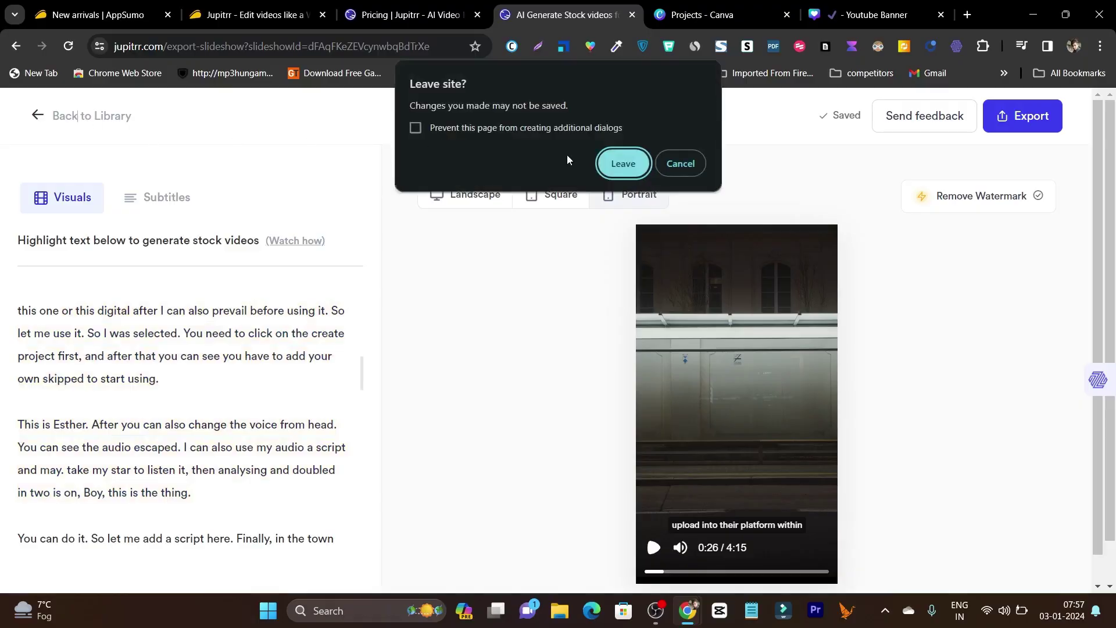
left_click(620, 162)
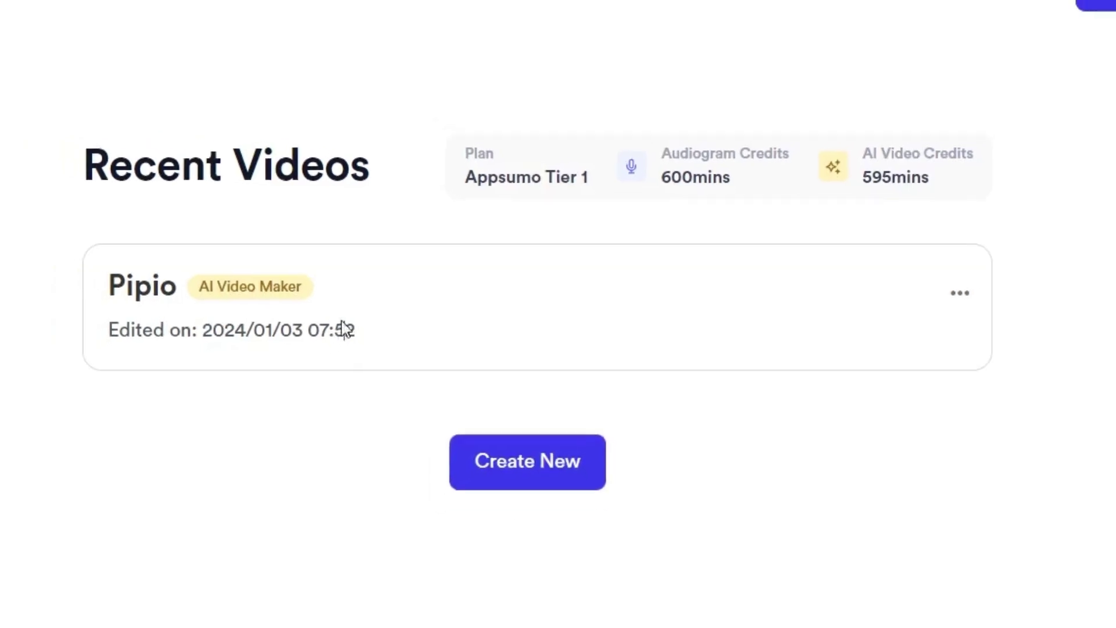
left_click(344, 329)
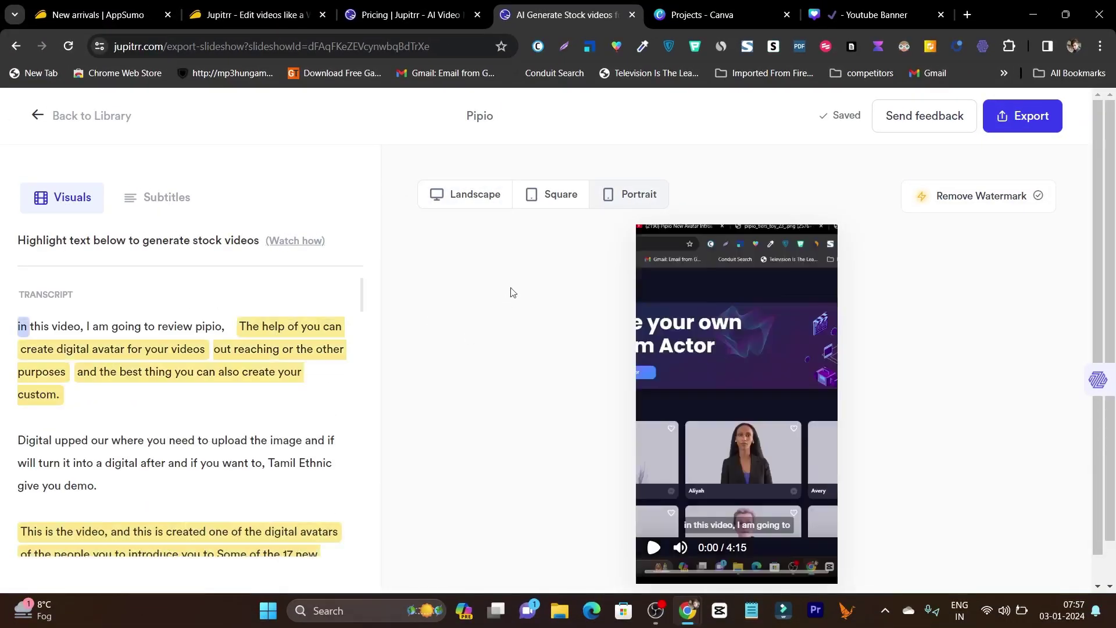
Try the Pipio video in landscape and portrait, then settle on square format
left_click(467, 200)
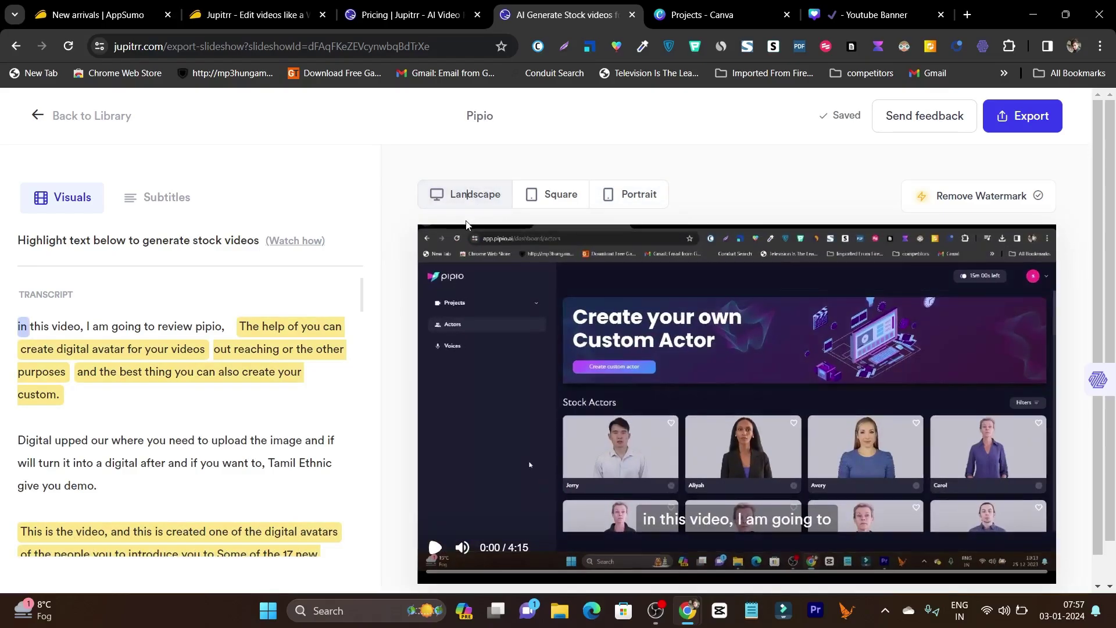
left_click(559, 194)
left_click(639, 194)
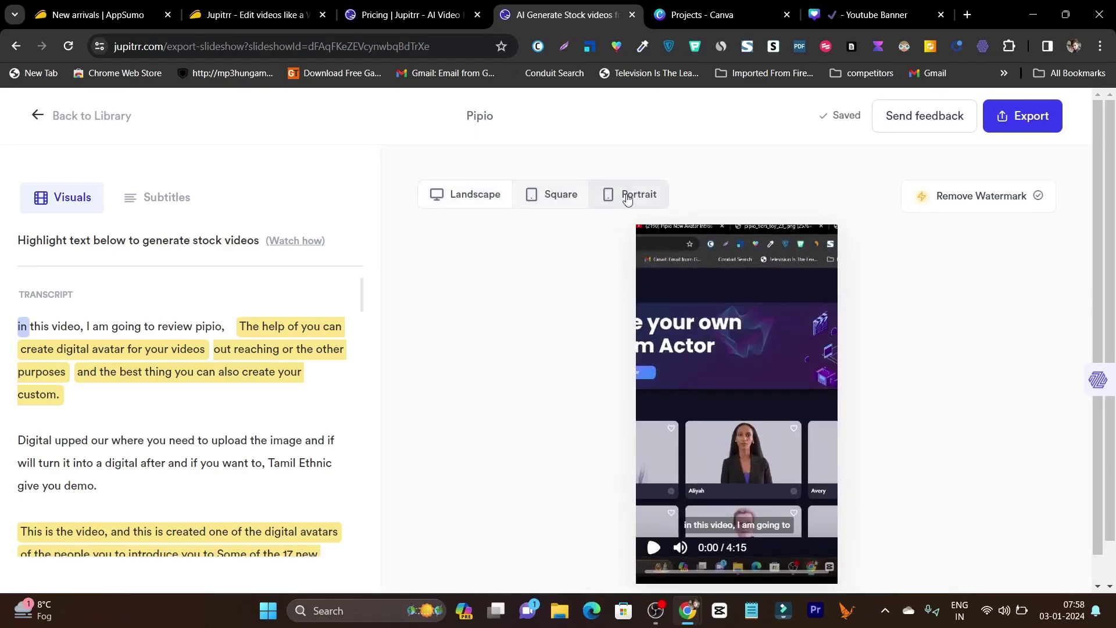
left_click(553, 198)
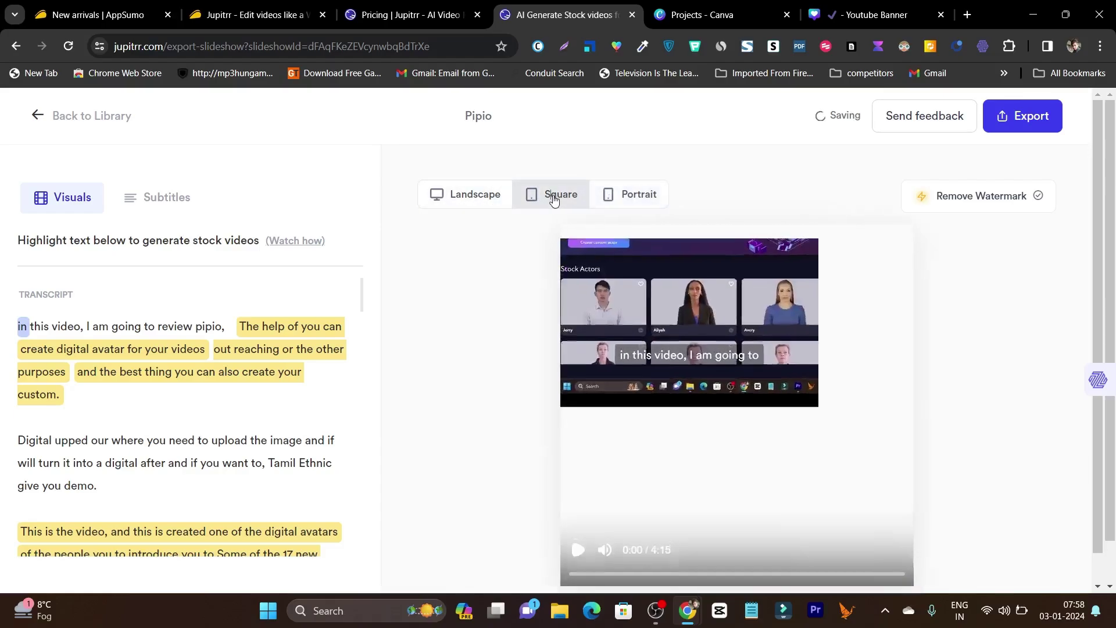
scroll(271, 370, "down", 5)
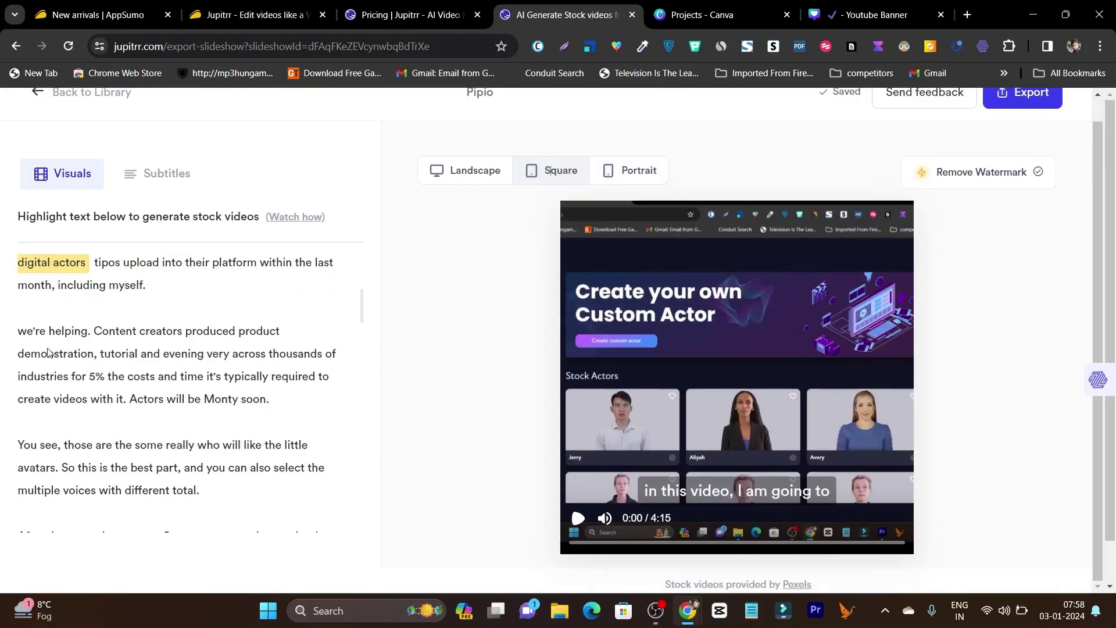
Select the paragraph from "we're helping" to "Actors will be Monty soon" and generate stock video for it
left_click_drag(12, 336, 271, 399)
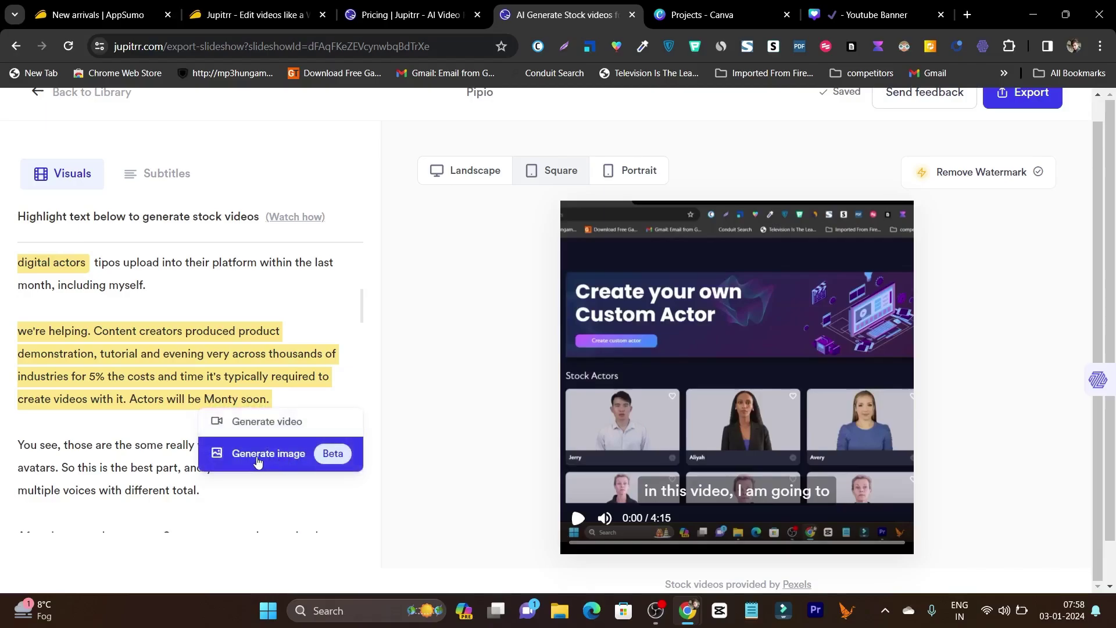
left_click(274, 423)
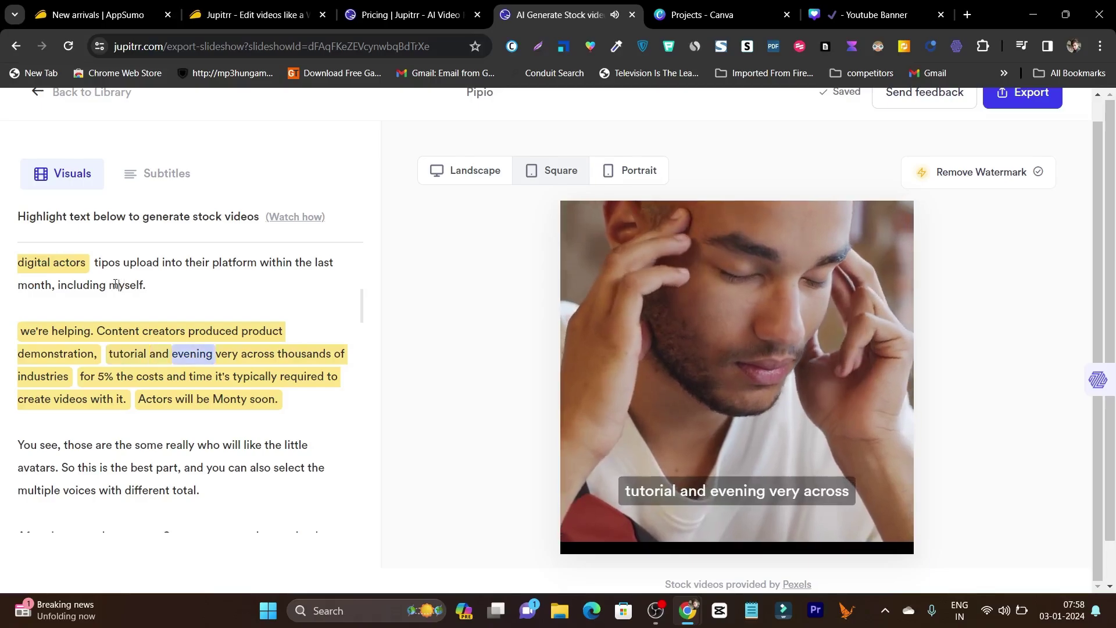
Play the preview from the word "myself." and pause it at 0:37
left_click(123, 283)
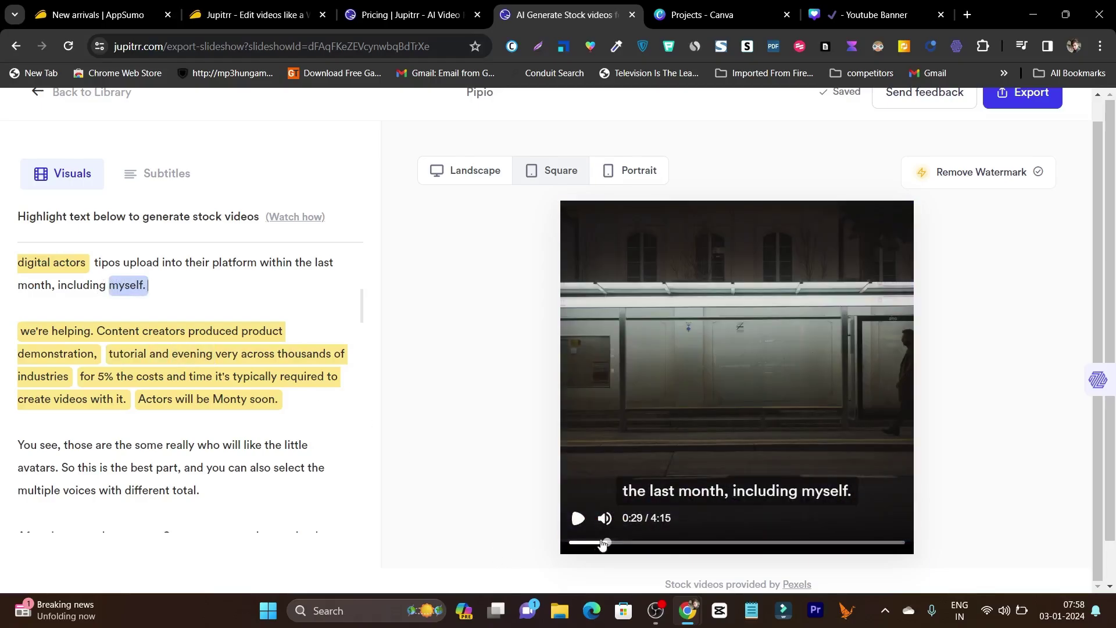
left_click(579, 521)
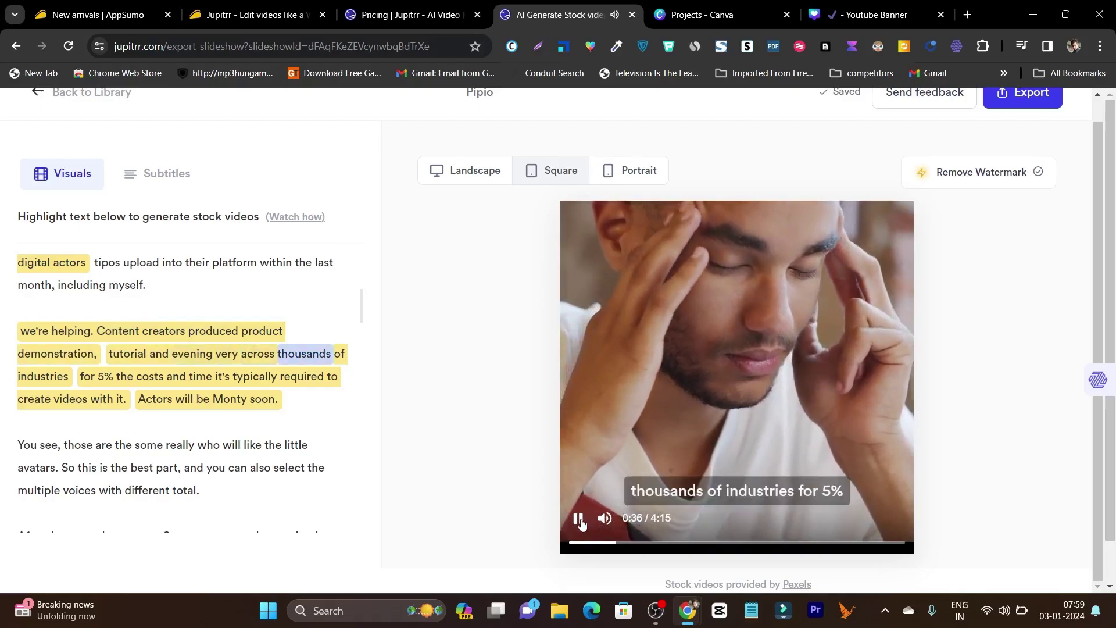
left_click(578, 518)
Open the Rate this generation menu for the "Content creators" stock clip
scroll(276, 371, "down", 7)
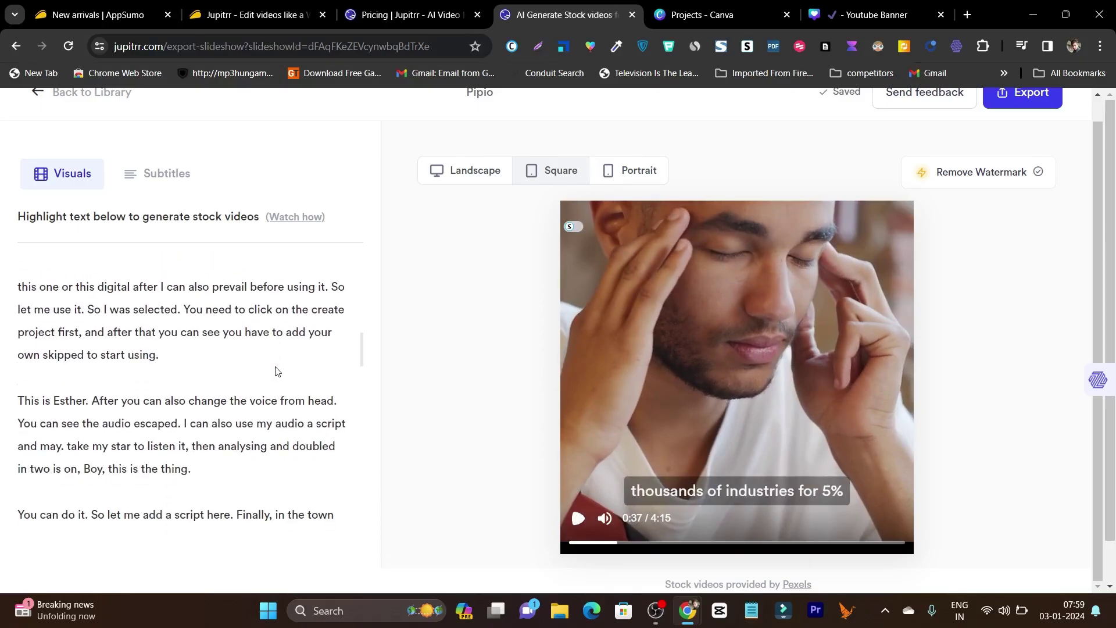
scroll(277, 371, "up", 5)
scroll(277, 371, "up", 3)
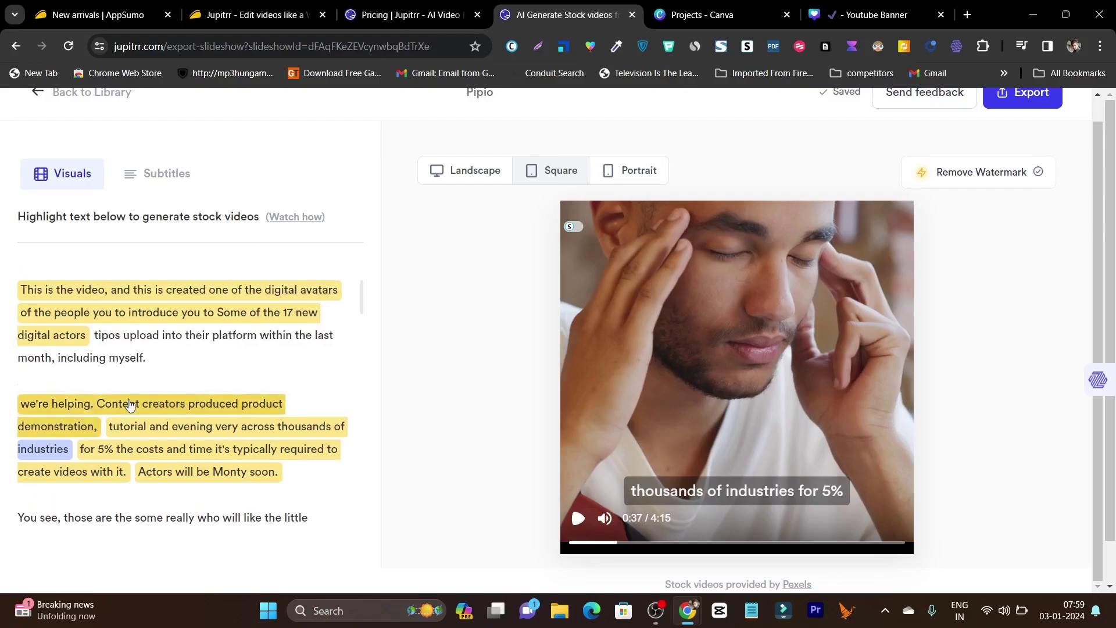
left_click(131, 405)
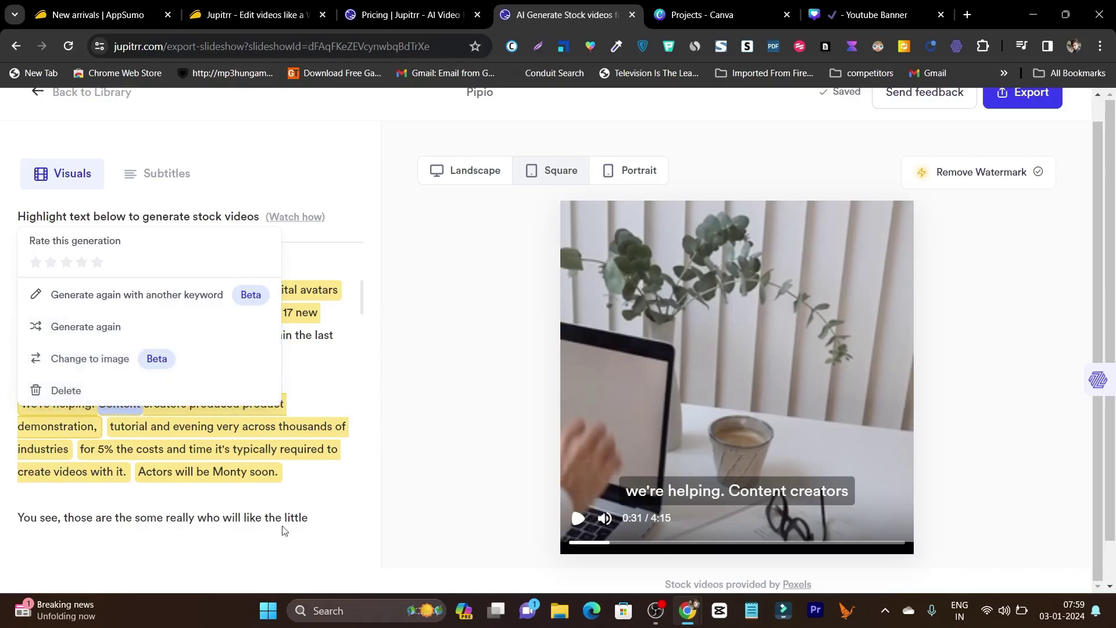
Close the clip options and highlight the 'You can do it…' paragraph, then cancel without adding footage
left_click(323, 508)
scroll(337, 500, "down", 5)
scroll(388, 477, "down", 1)
scroll(230, 431, "down", 3)
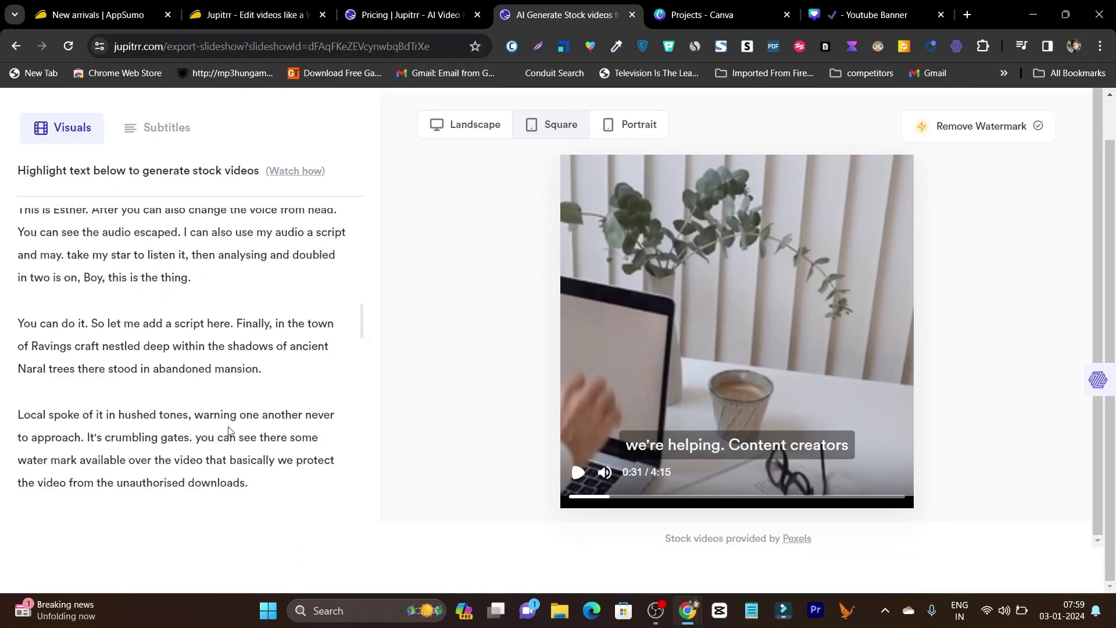
left_click_drag(19, 324, 273, 378)
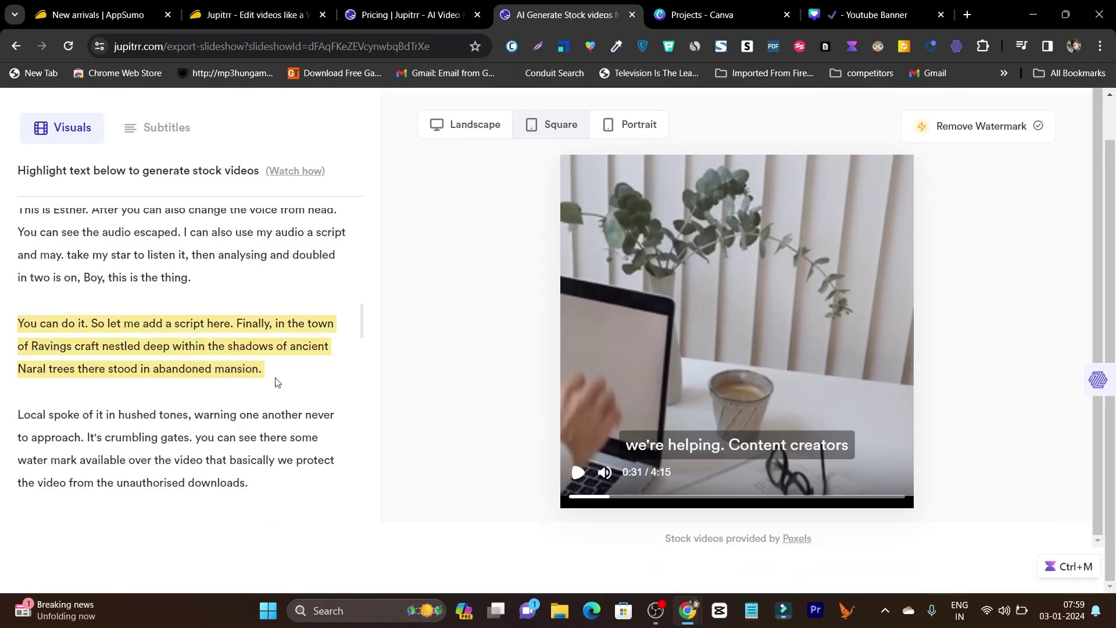
left_click(207, 459)
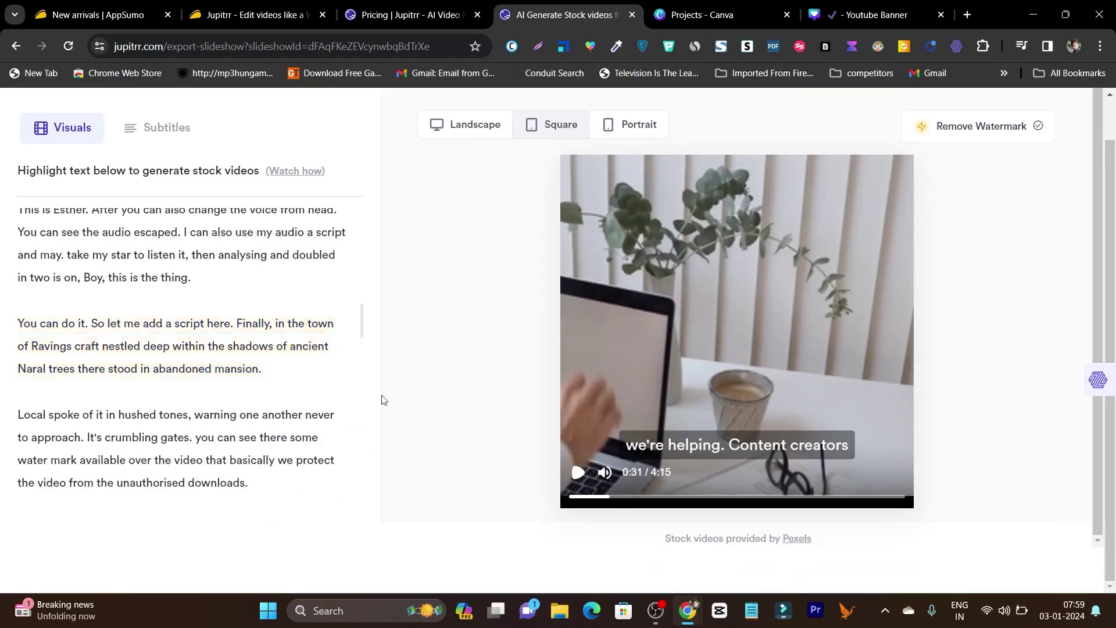
scroll(557, 437, "up", 1)
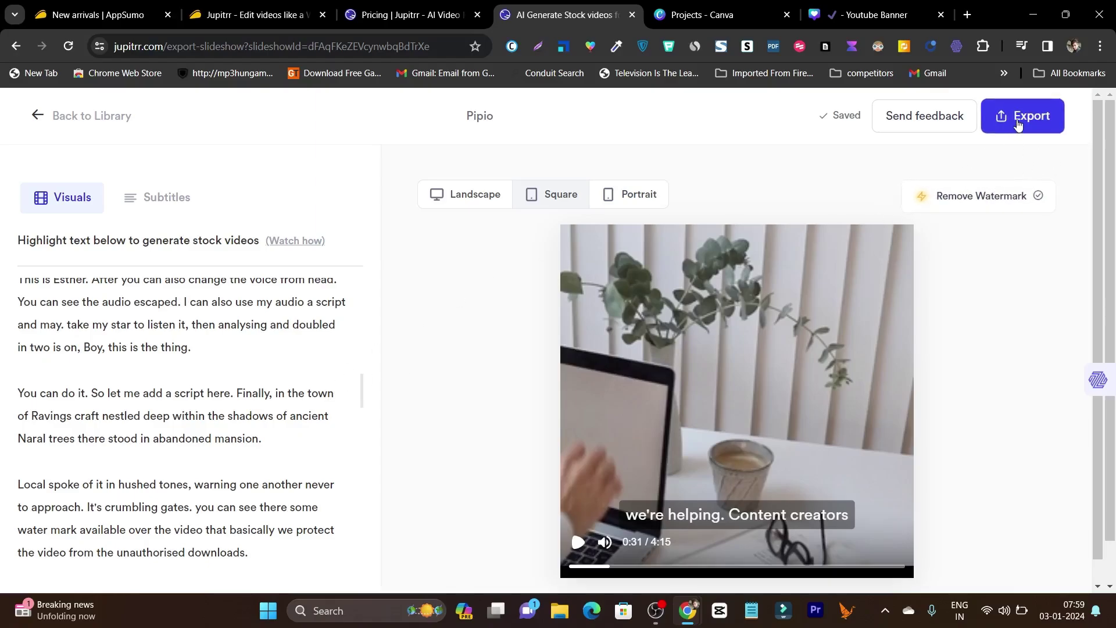
Export the Pipio video to begin generating it, then go back to its editor
left_click(1017, 122)
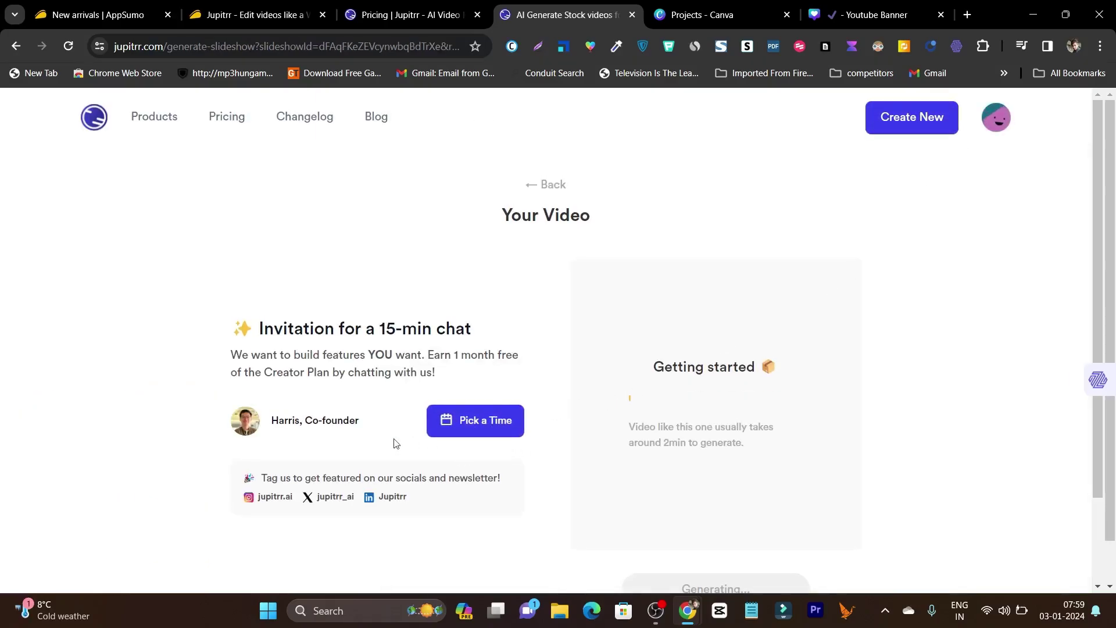
scroll(698, 441, "down", 2)
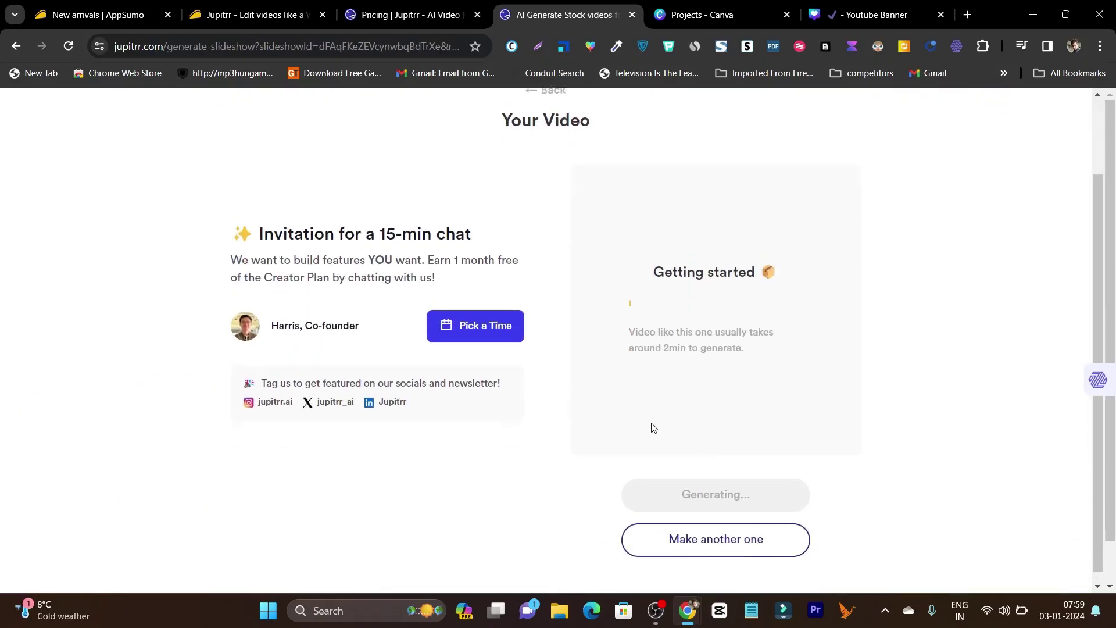
scroll(447, 213, "up", 2)
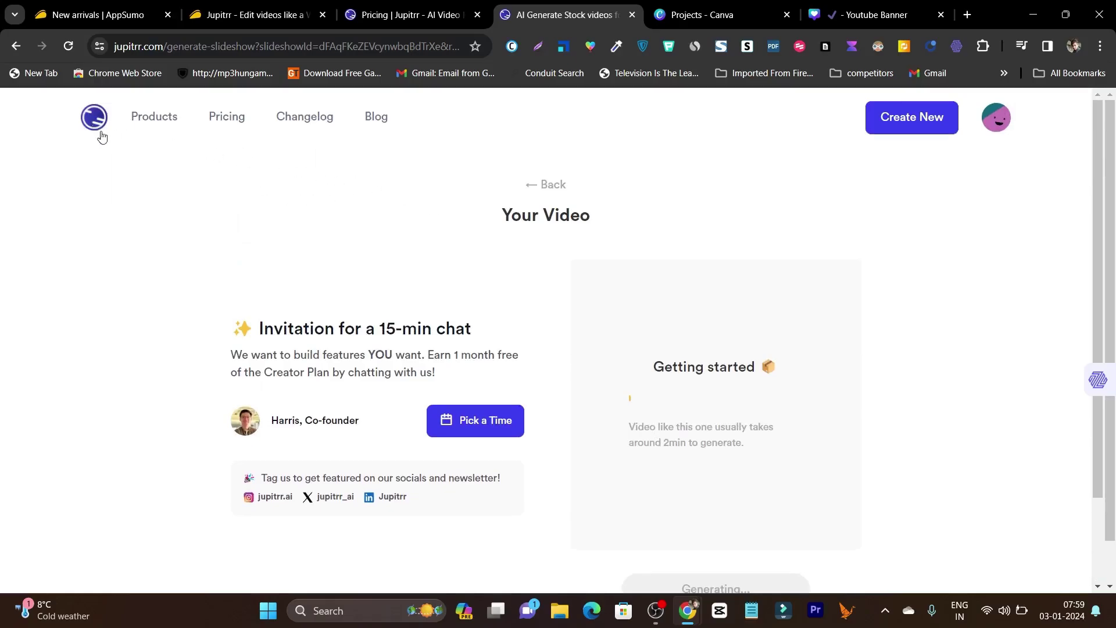
left_click(553, 184)
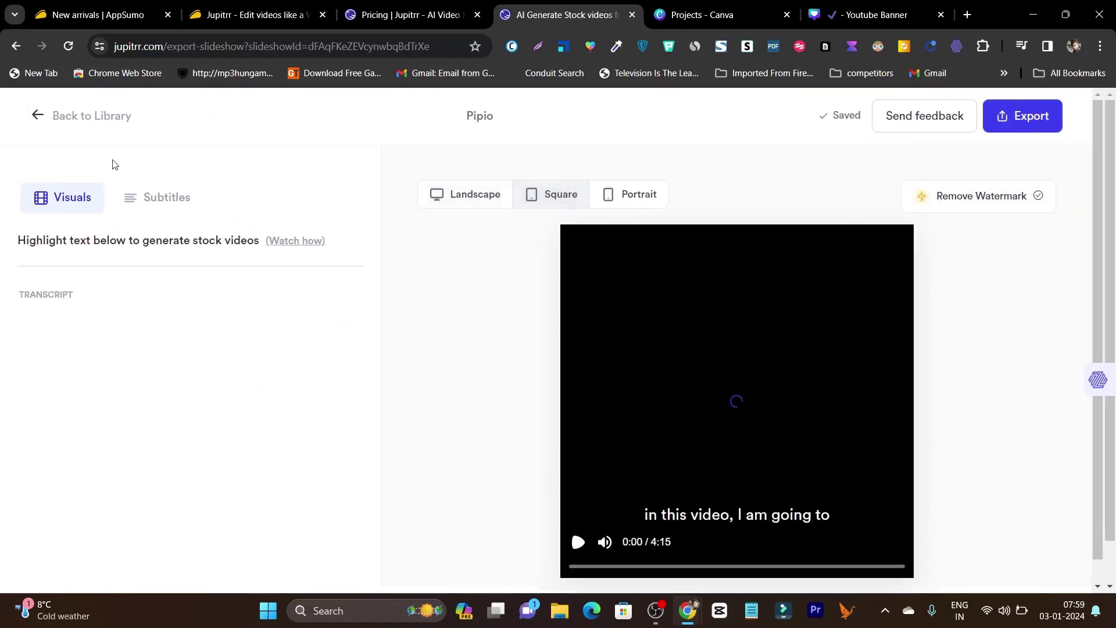
Leave the editor for the Recent Videos library and bring up the Products menu
left_click(84, 127)
left_click(620, 138)
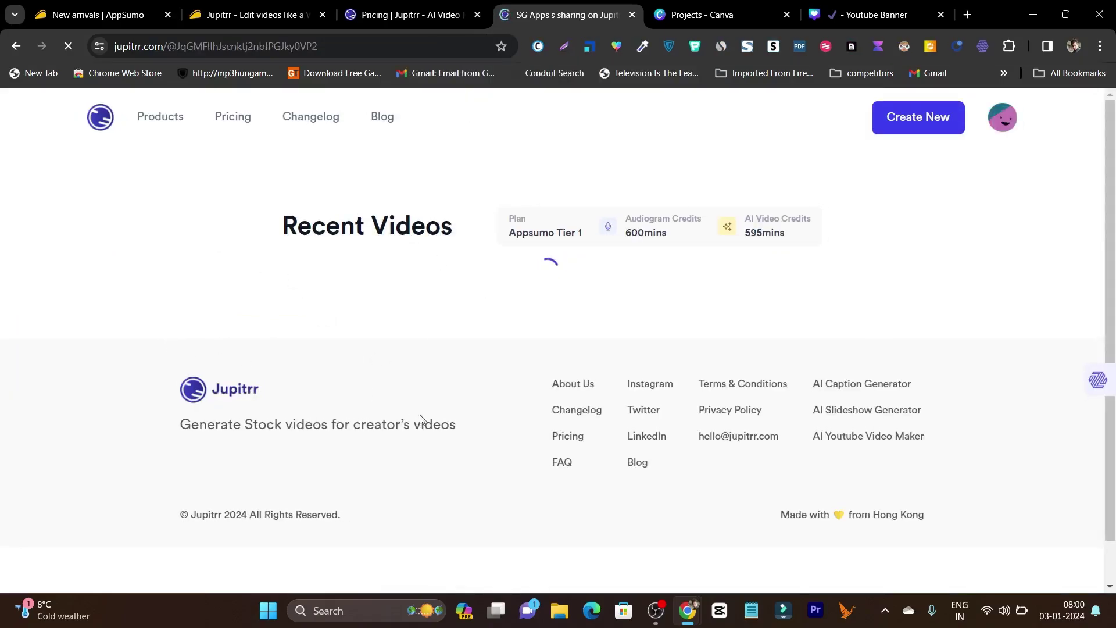
mouse_move(146, 124)
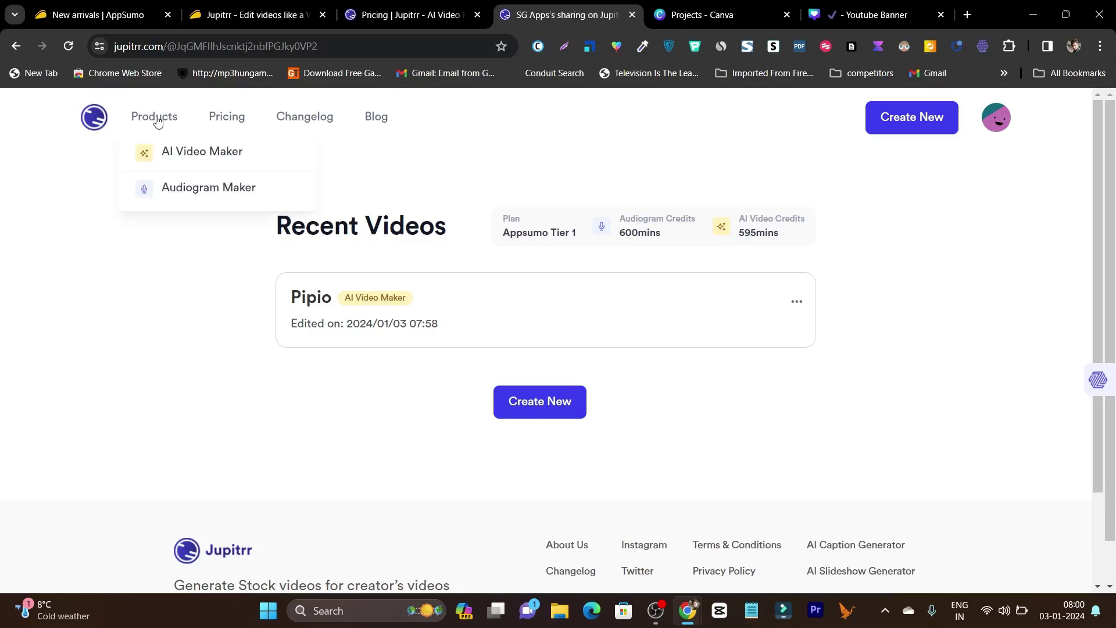
Choose Audiogram Maker from Products and start a new audiogram with Try it now
left_click(215, 192)
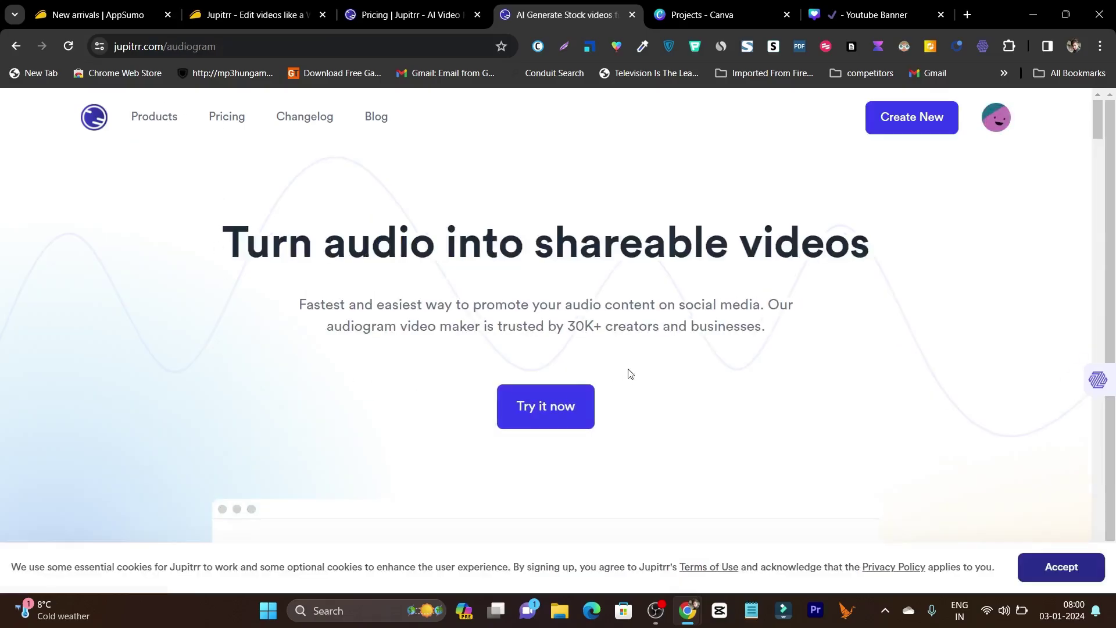
scroll(688, 326, "down", 3)
scroll(523, 343, "up", 4)
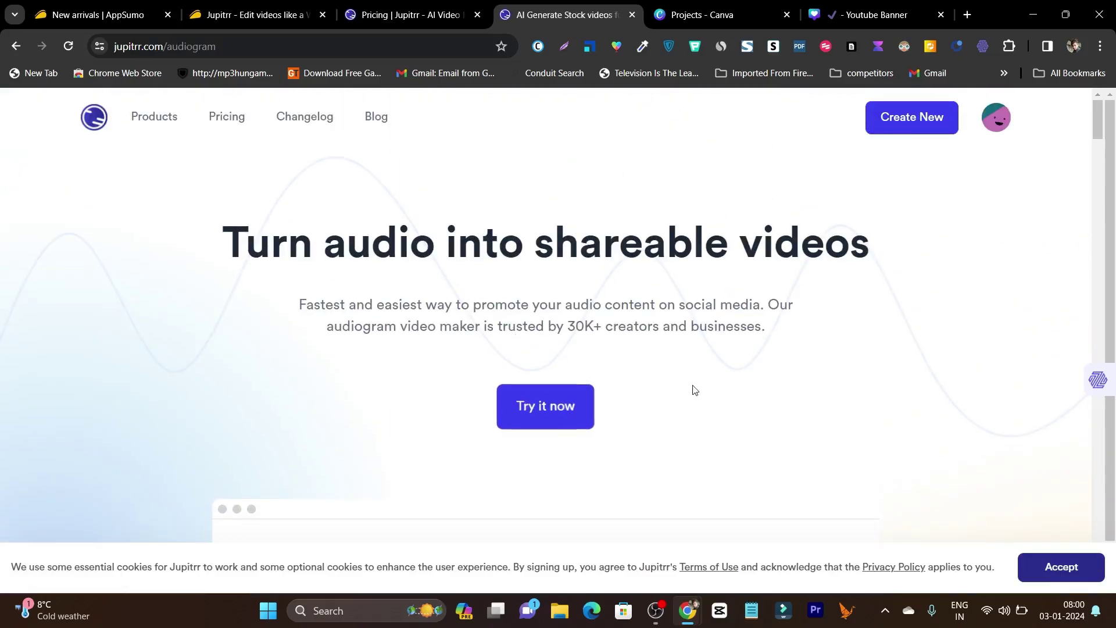
left_click(548, 407)
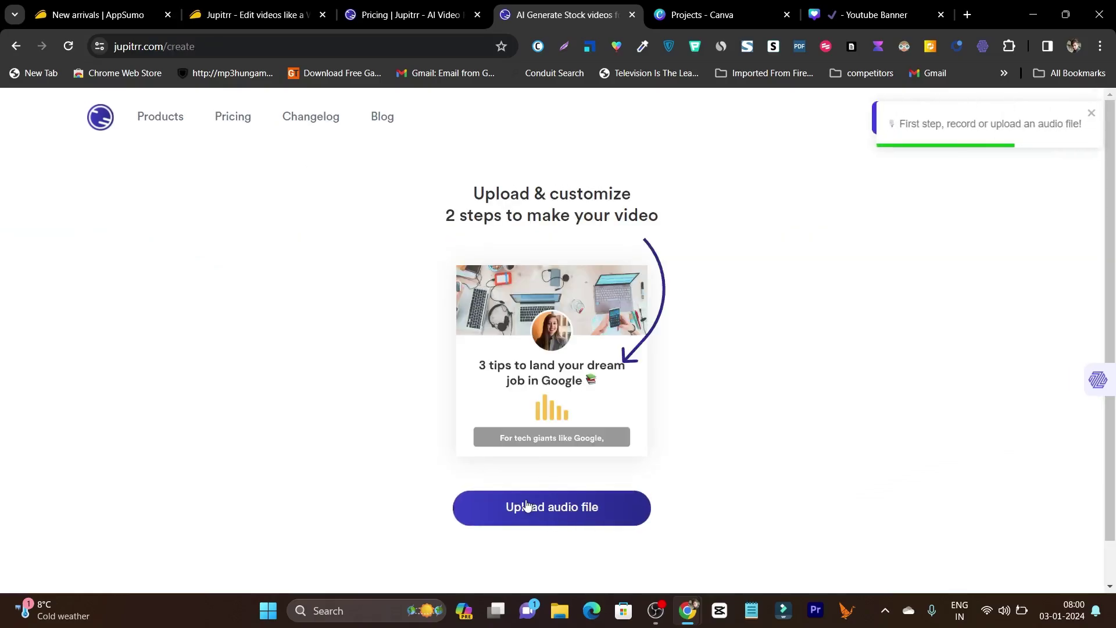
Upload 'khat khat khat fliping sound effect' from the Downloads folder as the audiogram audio
left_click(566, 510)
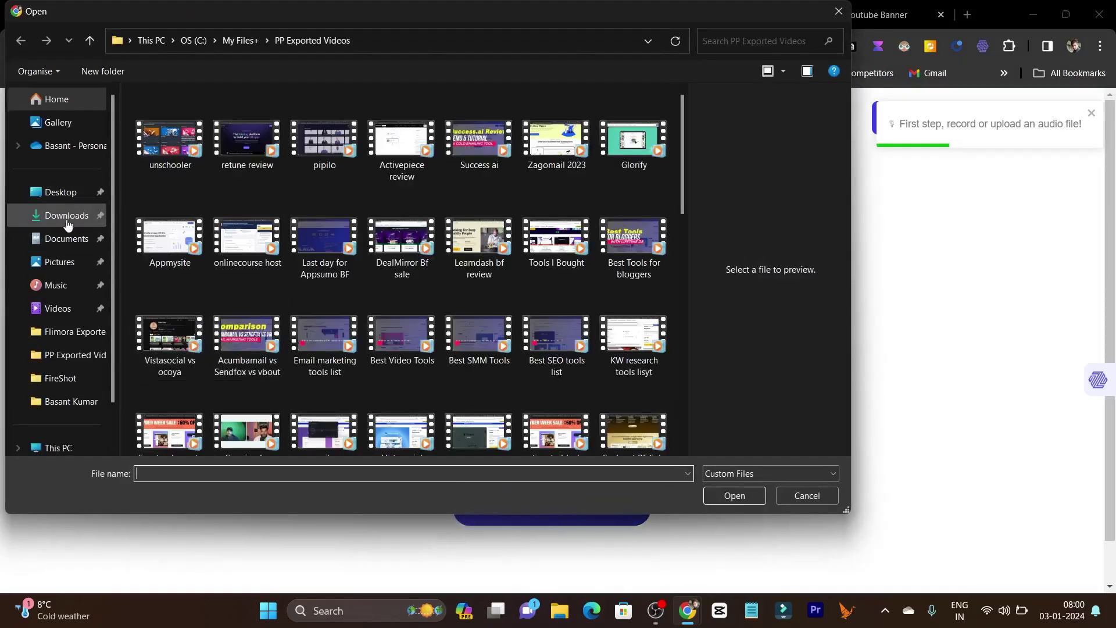
left_click(67, 215)
scroll(158, 216, "down", 3)
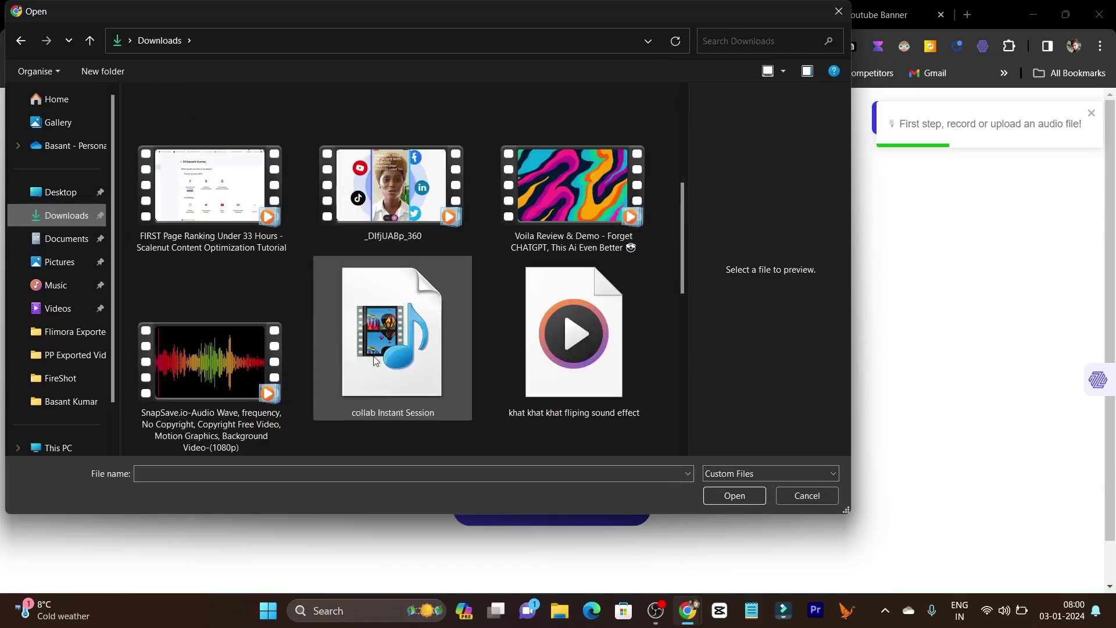
left_click(581, 344)
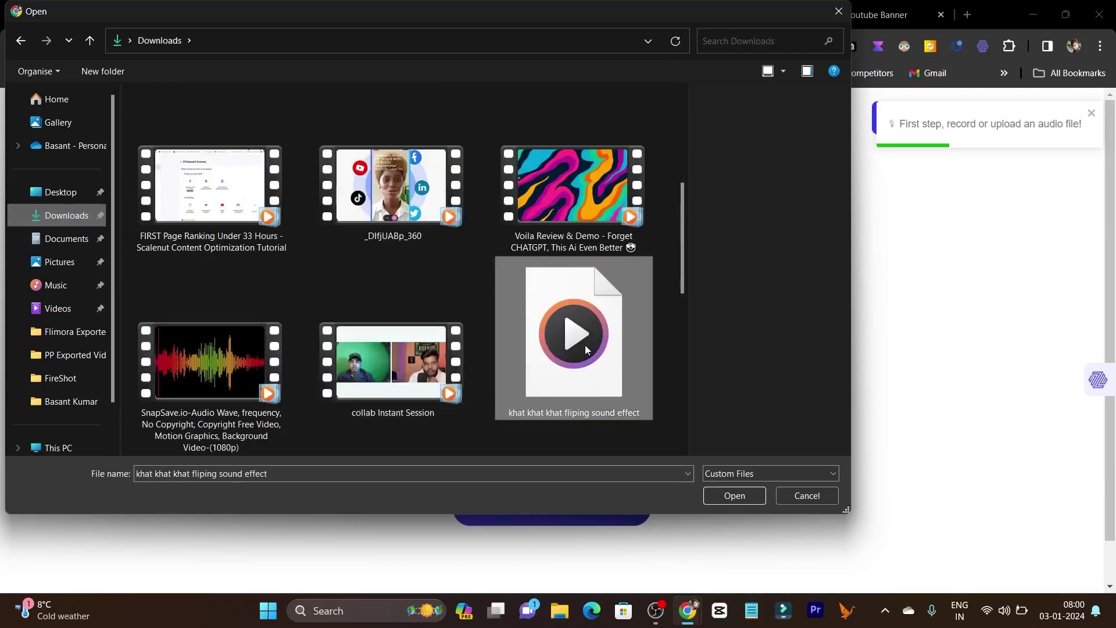
left_click(734, 495)
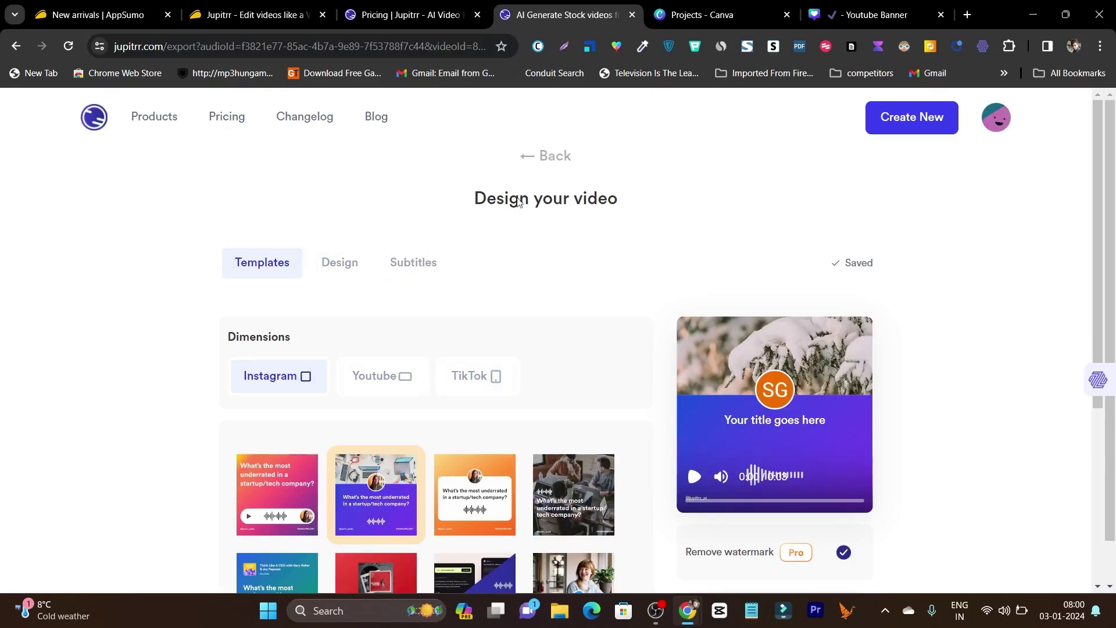
Try Youtube and TikTok sizes, apply the first pink template, and return to square Instagram
scroll(635, 382, "down", 3)
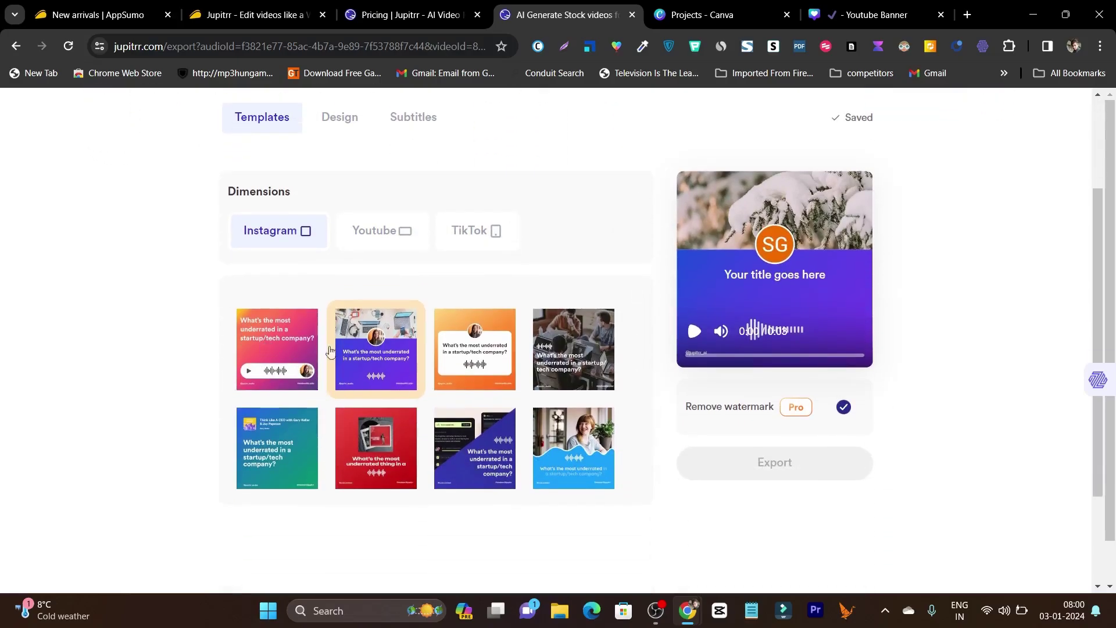
scroll(328, 417, "up", 3)
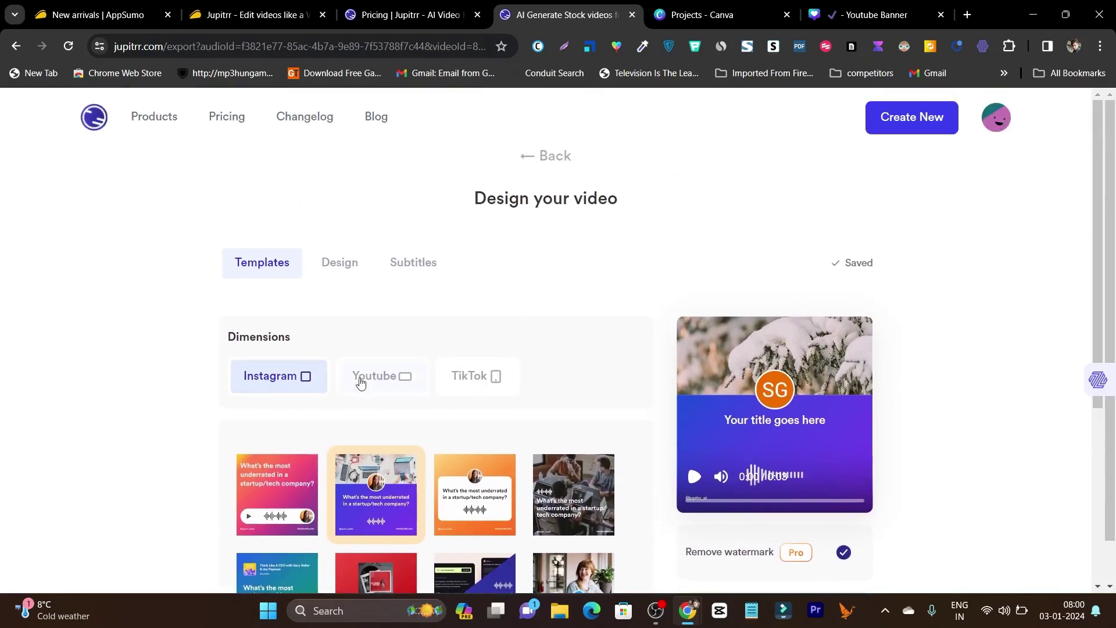
left_click(377, 381)
left_click(464, 375)
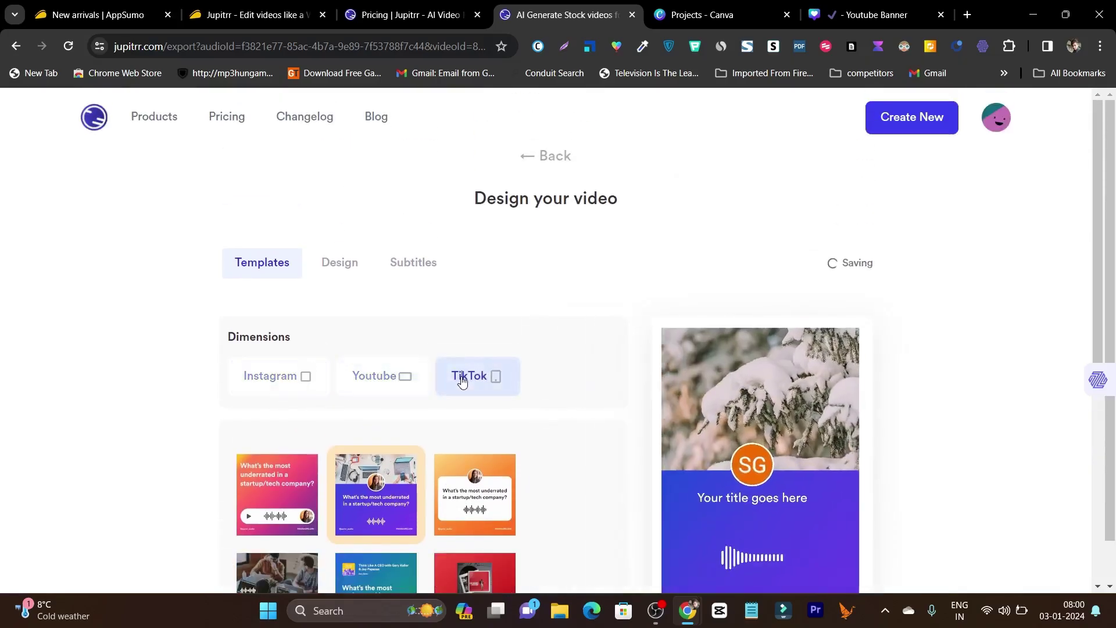
scroll(461, 378, "down", 1)
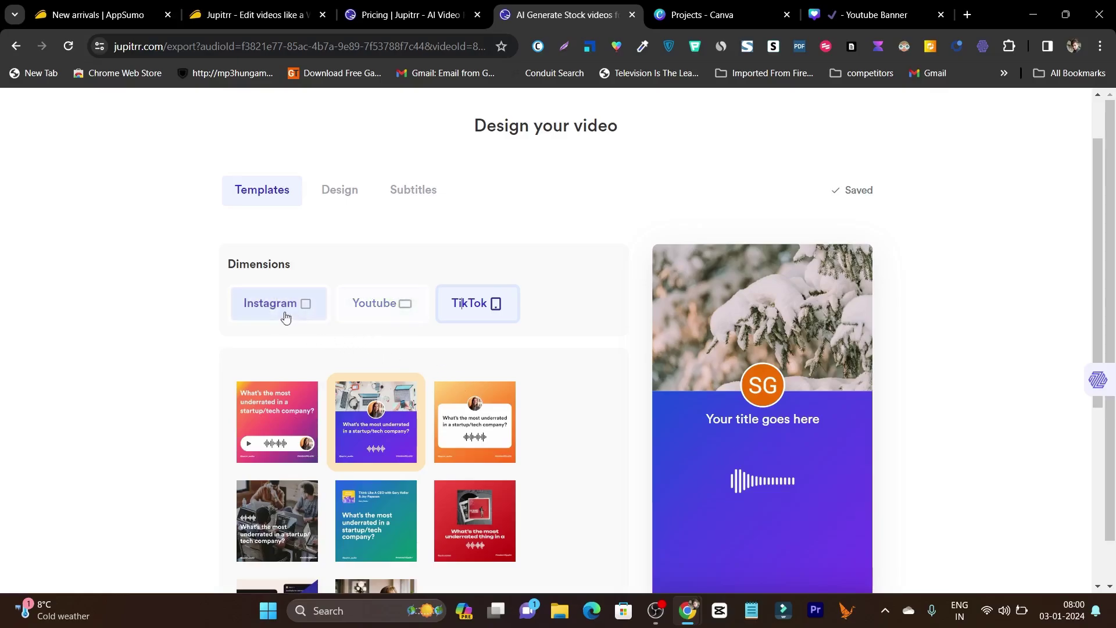
scroll(268, 314, "down", 3)
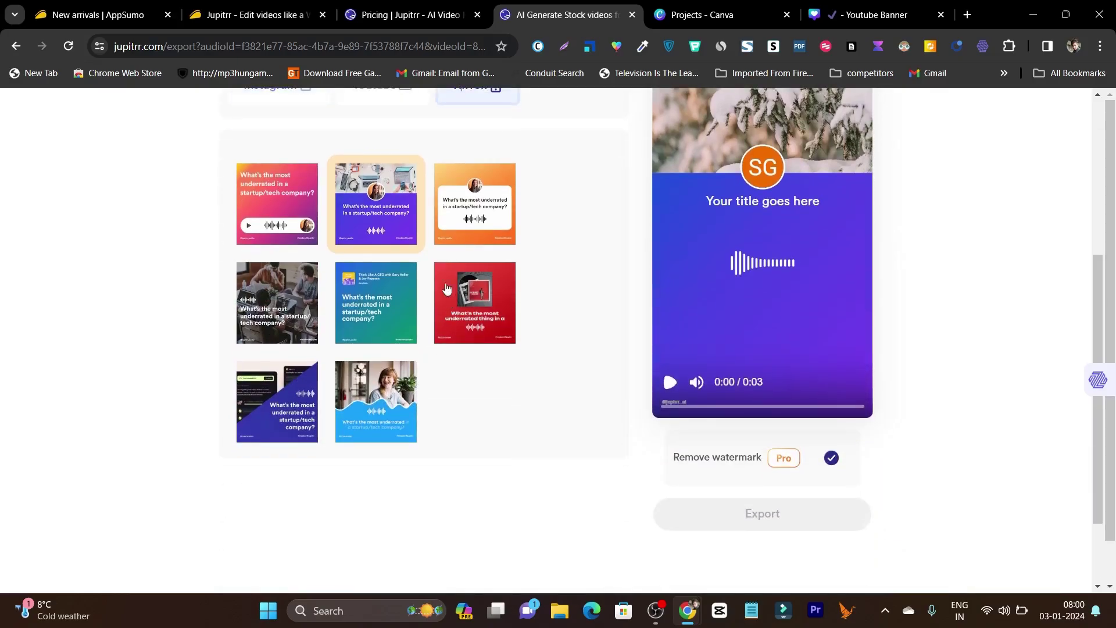
scroll(336, 283, "up", 1)
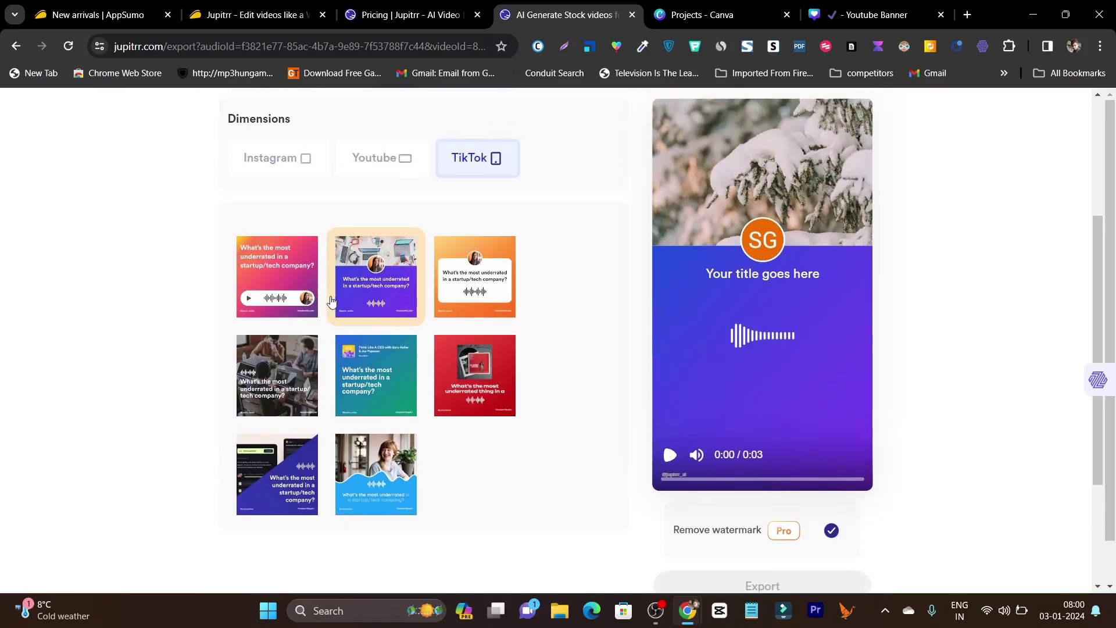
left_click(301, 294)
scroll(301, 294, "up", 3)
left_click(270, 376)
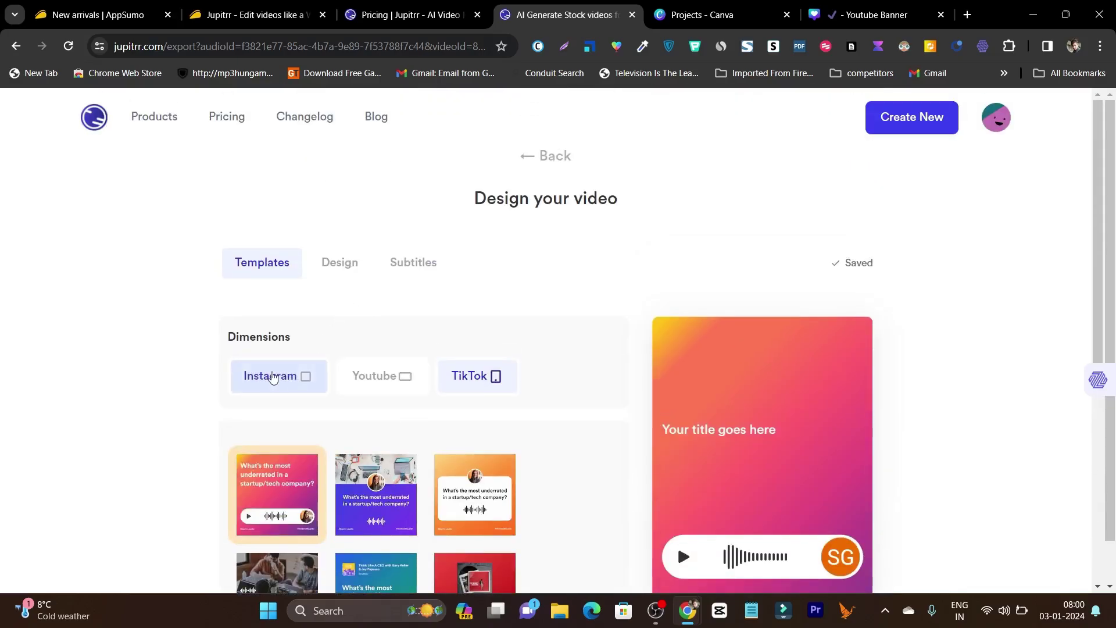
Play the audiogram preview and pause it at 0:01
scroll(757, 441, "down", 1)
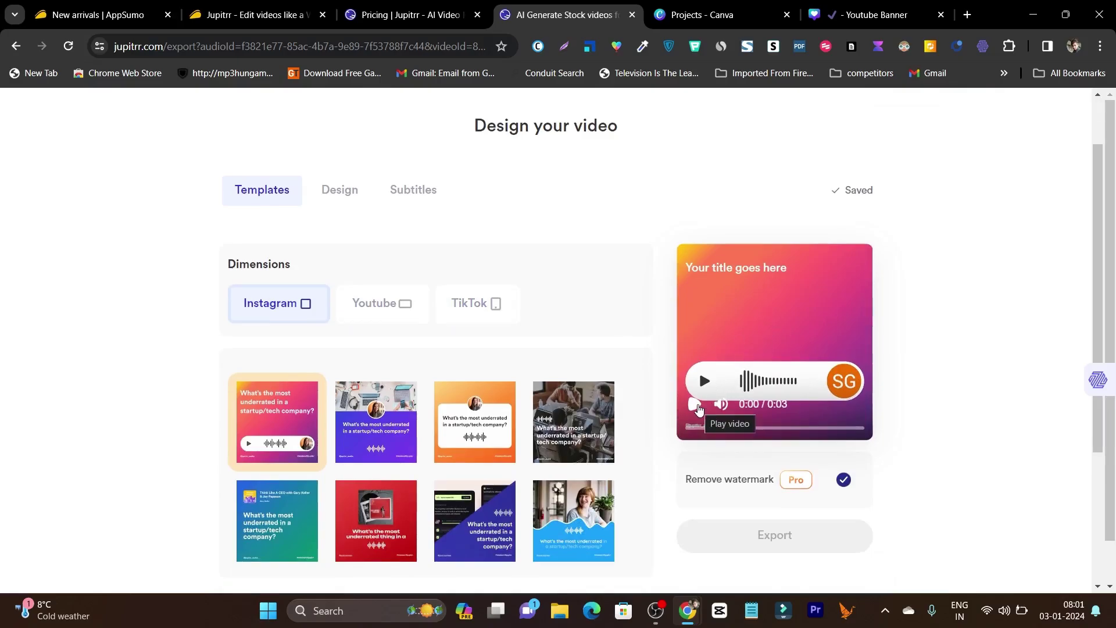
left_click(696, 405)
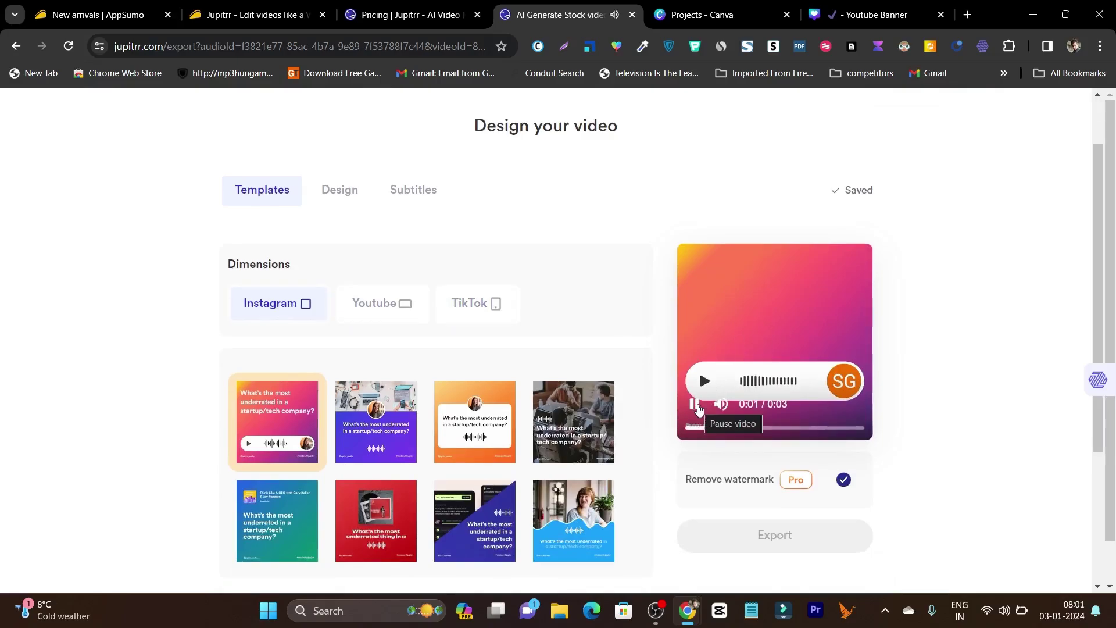
left_click(696, 405)
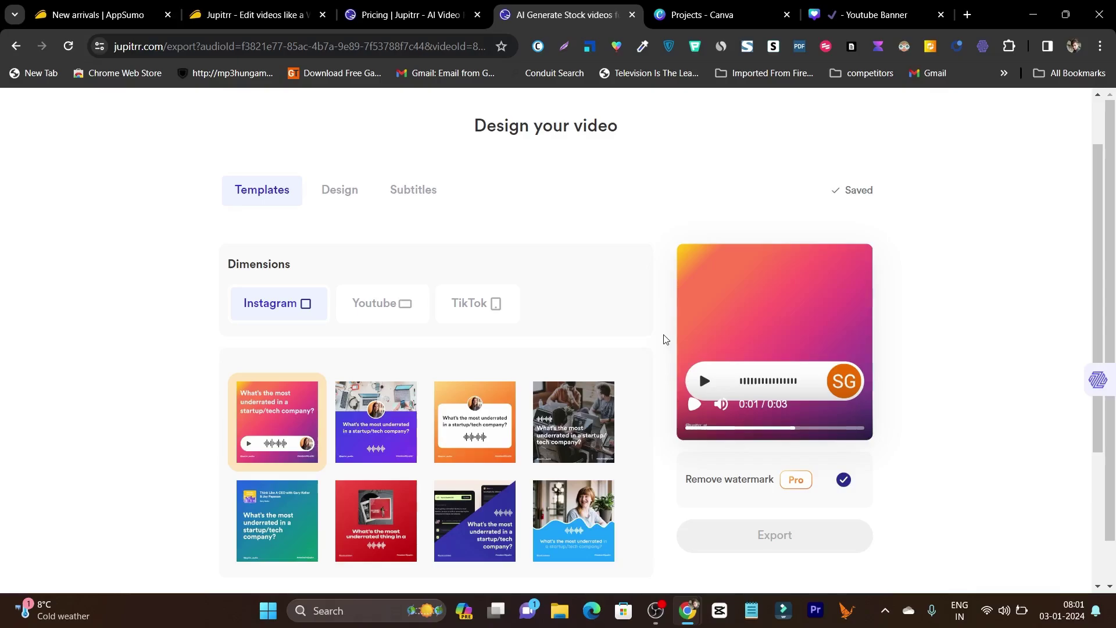
scroll(660, 352, "down", 2)
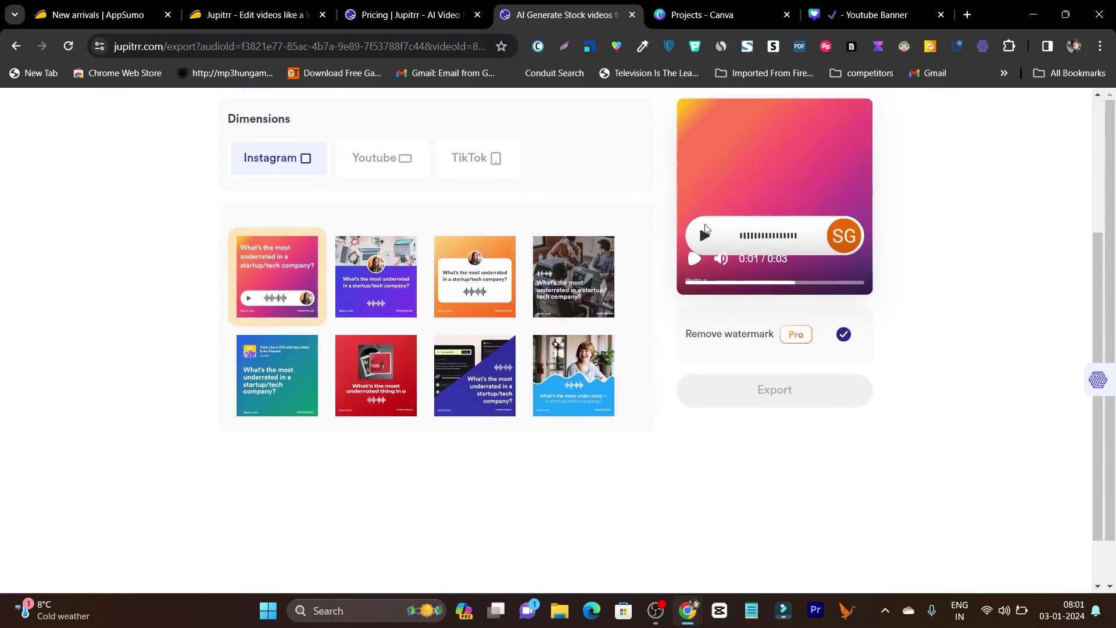
scroll(763, 192, "up", 2)
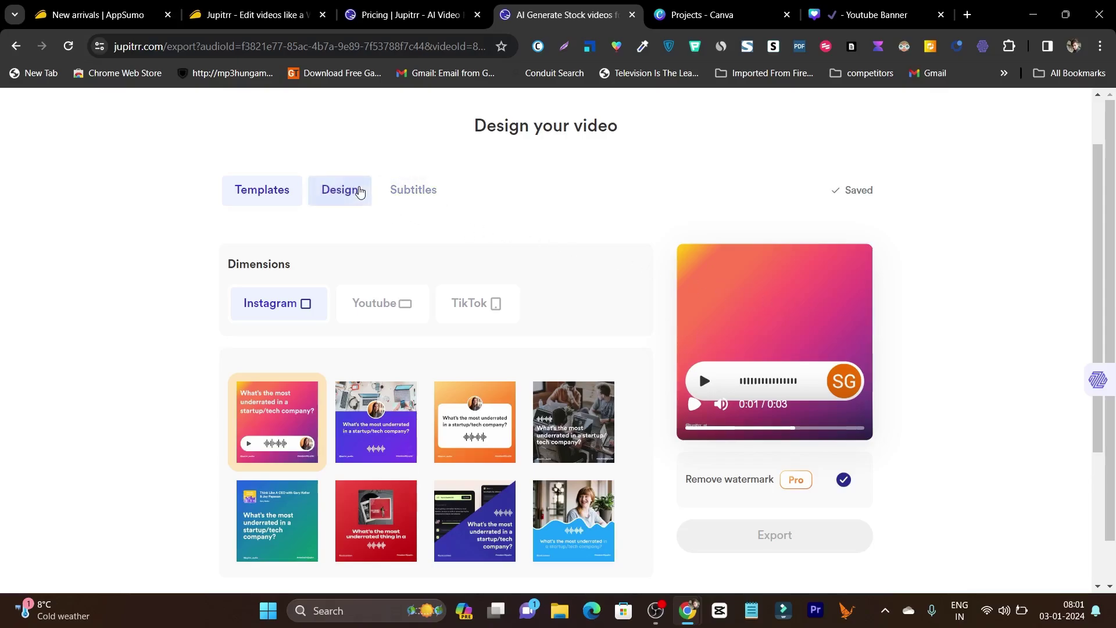
Review the audiogram's Design and Subtitles settings, then return to the Jupitrr homepage
left_click(359, 190)
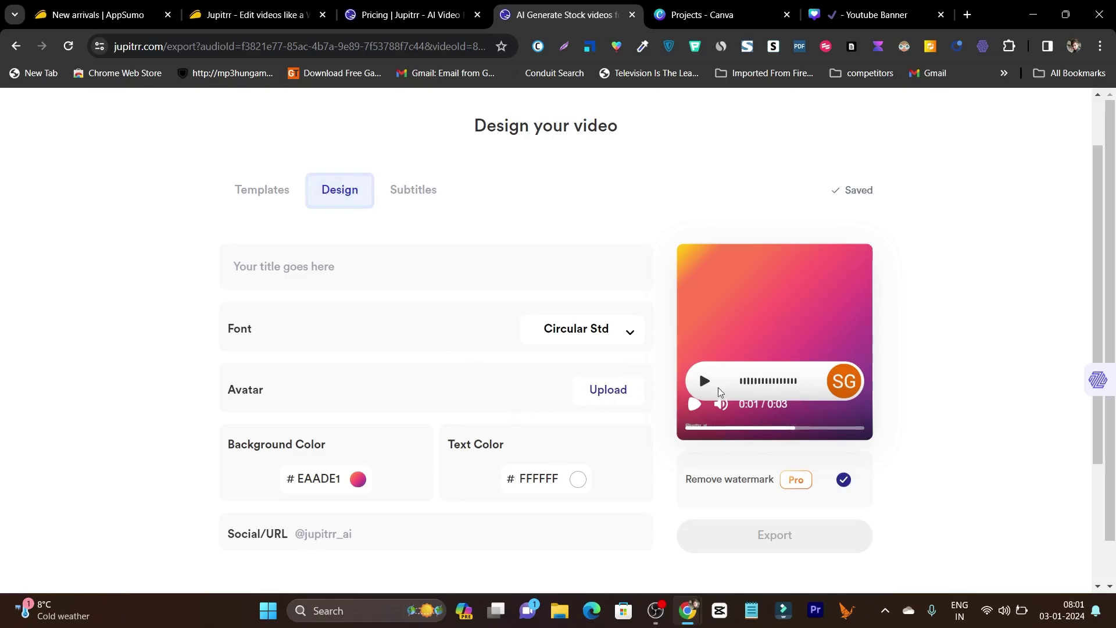
scroll(791, 333, "down", 1)
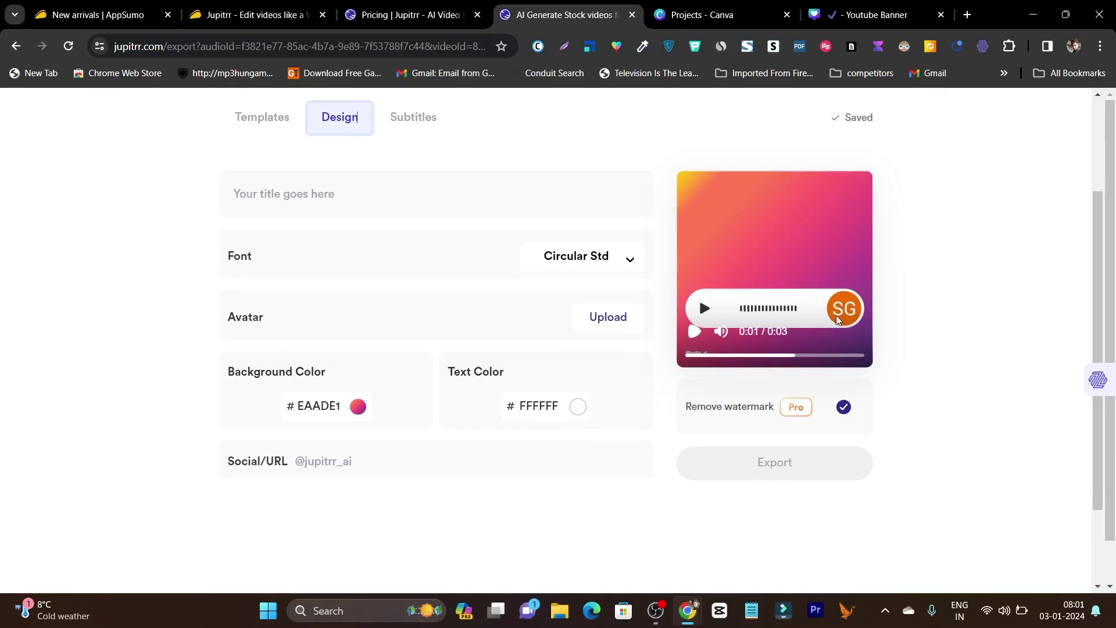
scroll(534, 337, "up", 2)
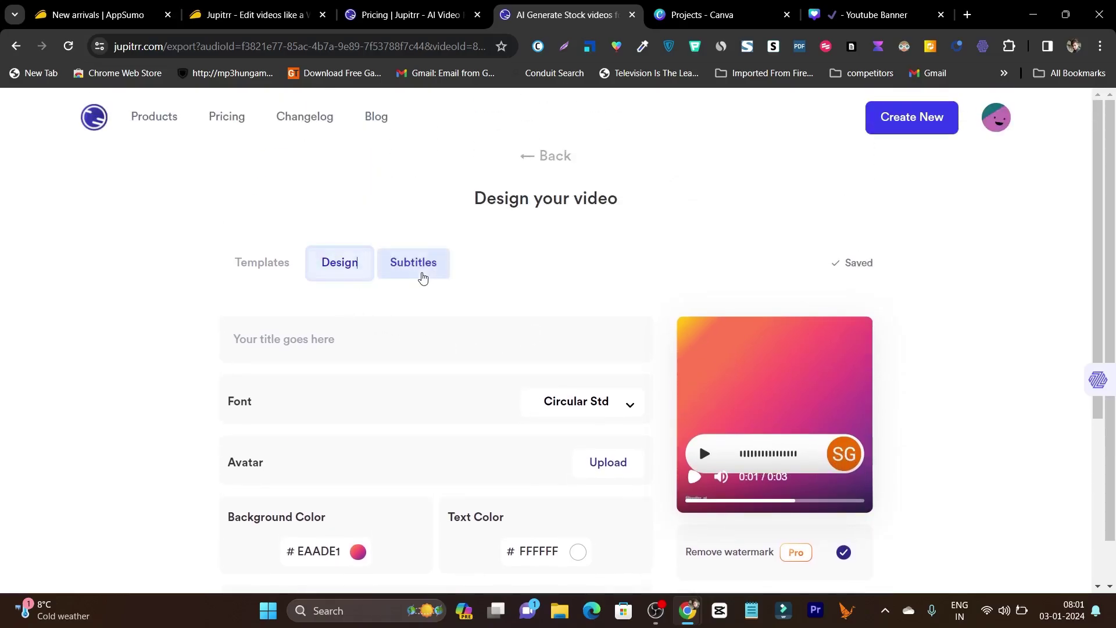
left_click(421, 276)
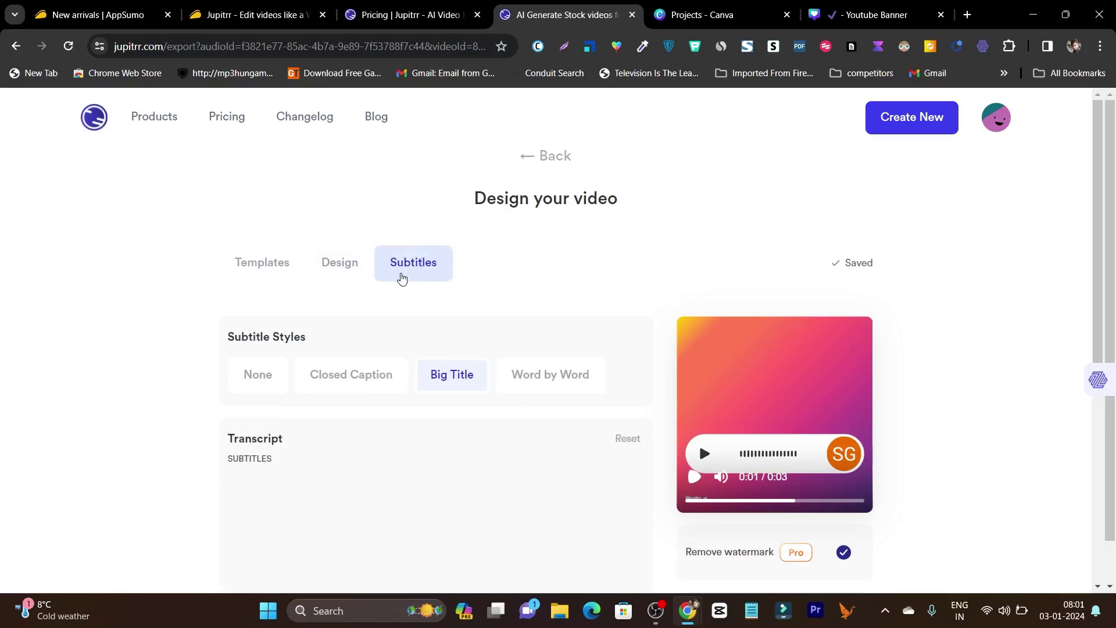
scroll(799, 441, "down", 4)
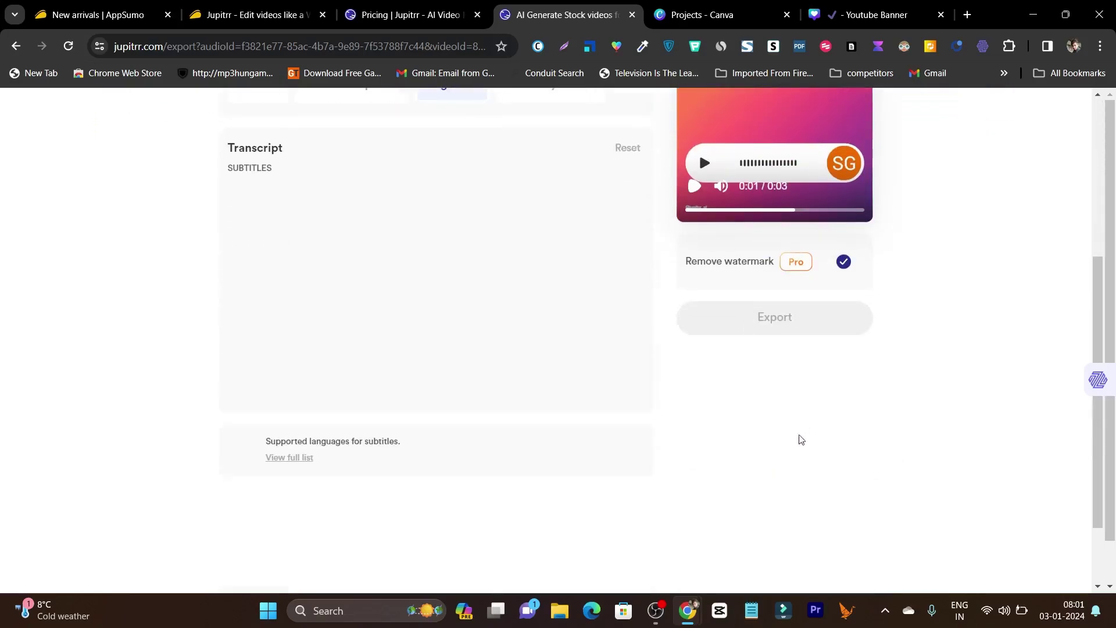
scroll(339, 439, "up", 4)
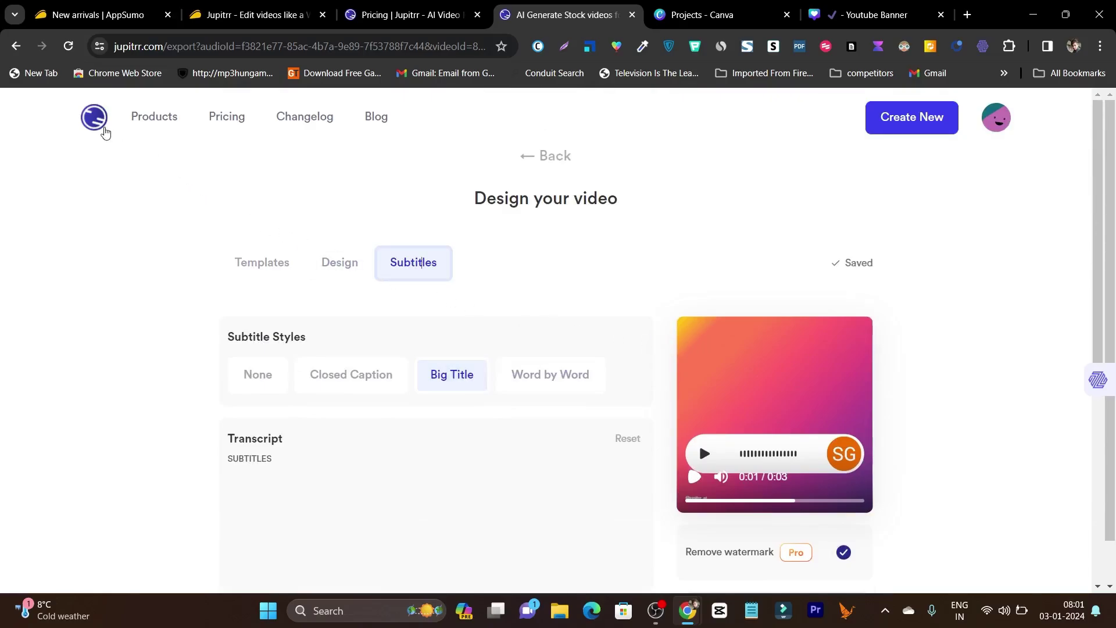
left_click(104, 131)
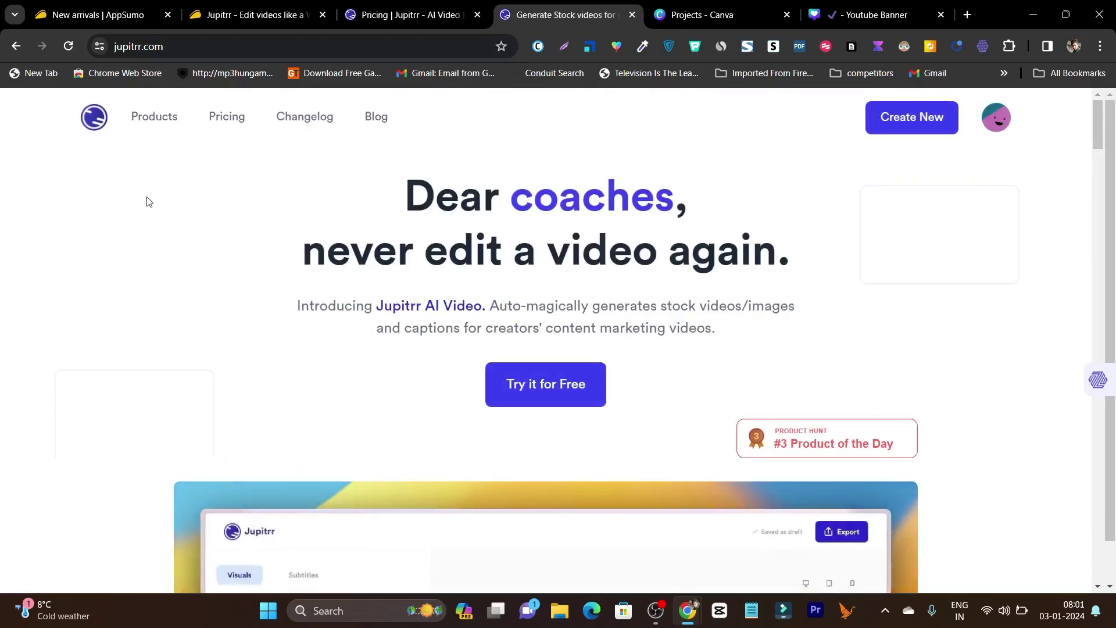
Switch to the AppSumo Jupitrr deal tab and dismiss the open account menu
left_click(242, 7)
scroll(812, 387, "up", 5)
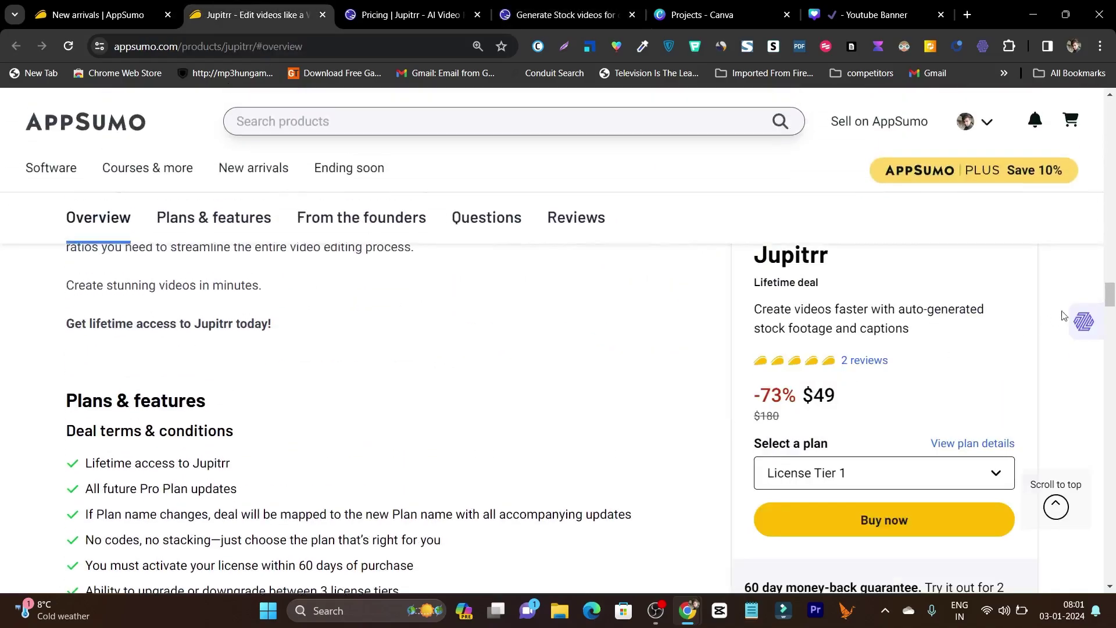
scroll(627, 357, "up", 10)
scroll(627, 357, "down", 4)
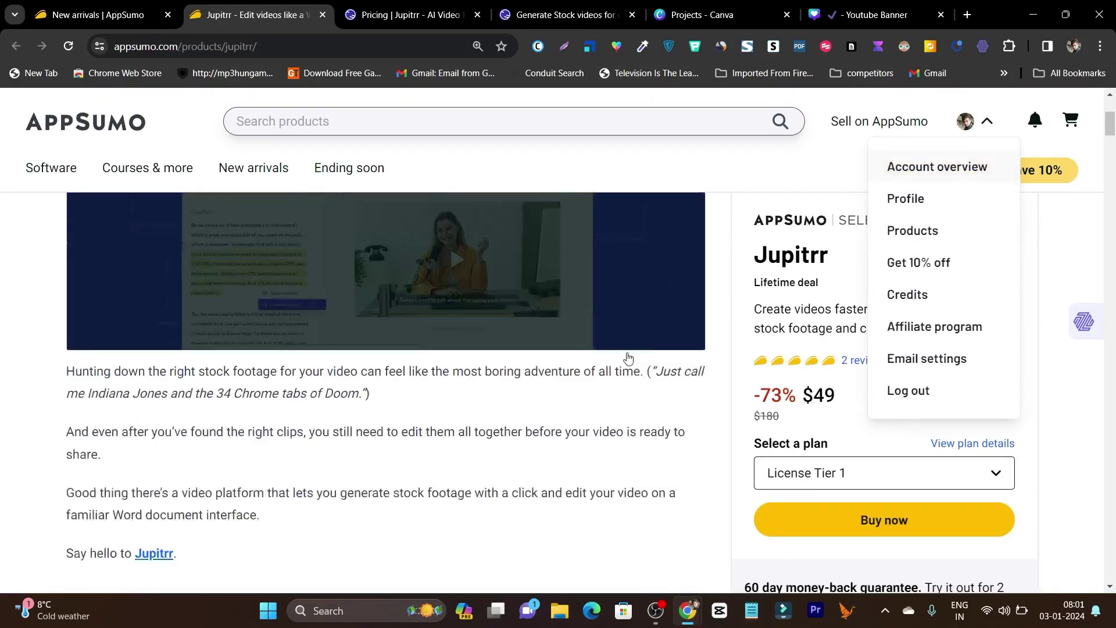
scroll(602, 426, "down", 5)
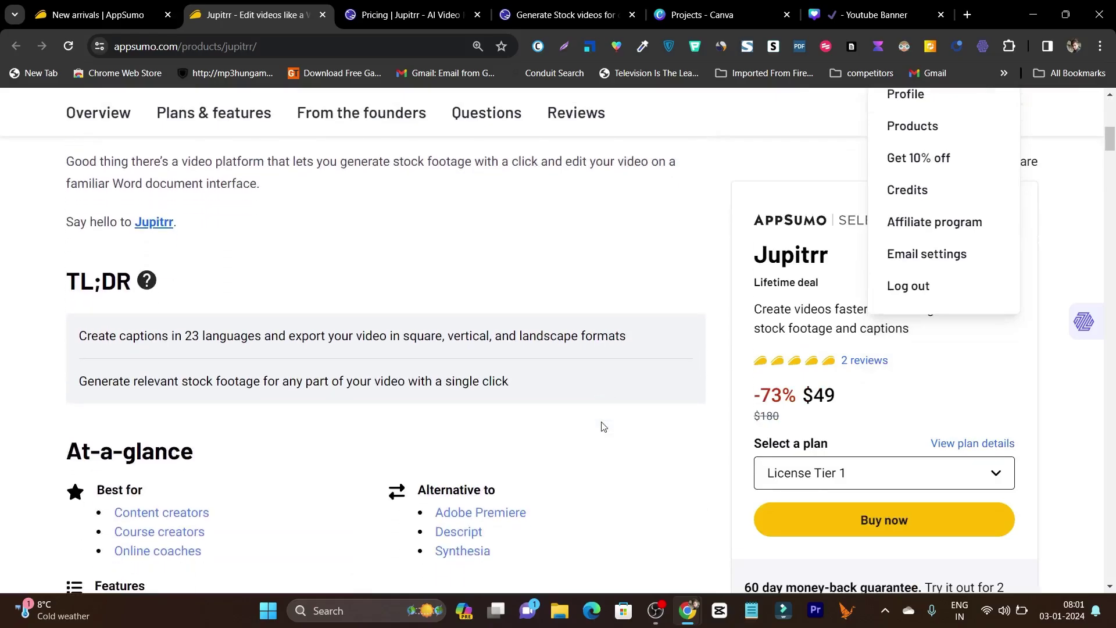
scroll(604, 434, "down", 3)
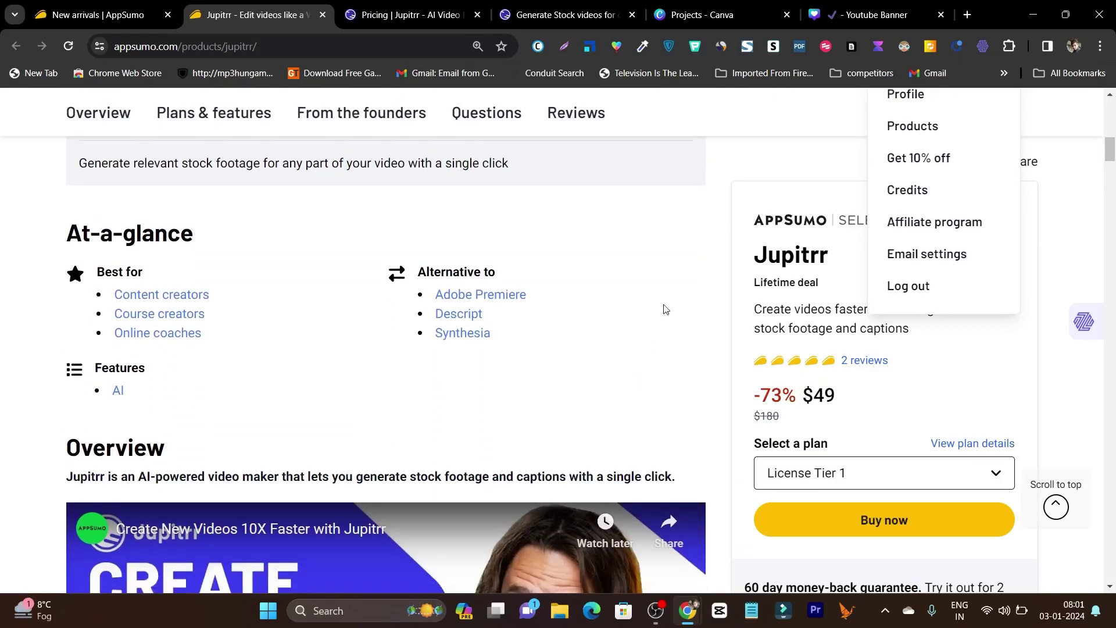
left_click(714, 197)
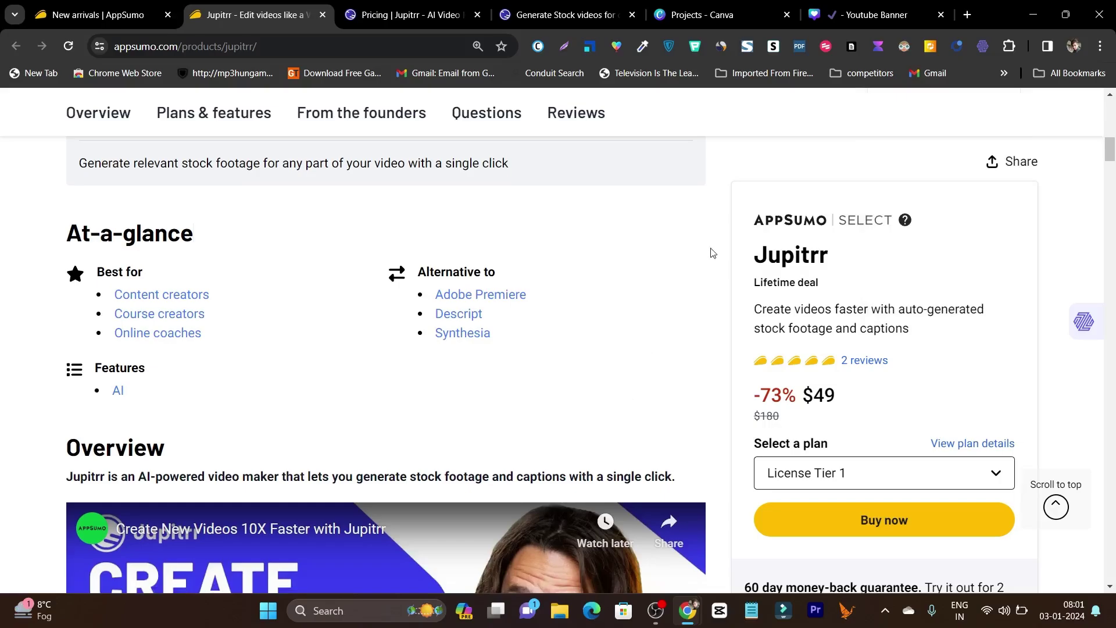
Scroll through the deal's Overview and Plans & features down to From the founders
scroll(712, 290, "down", 15)
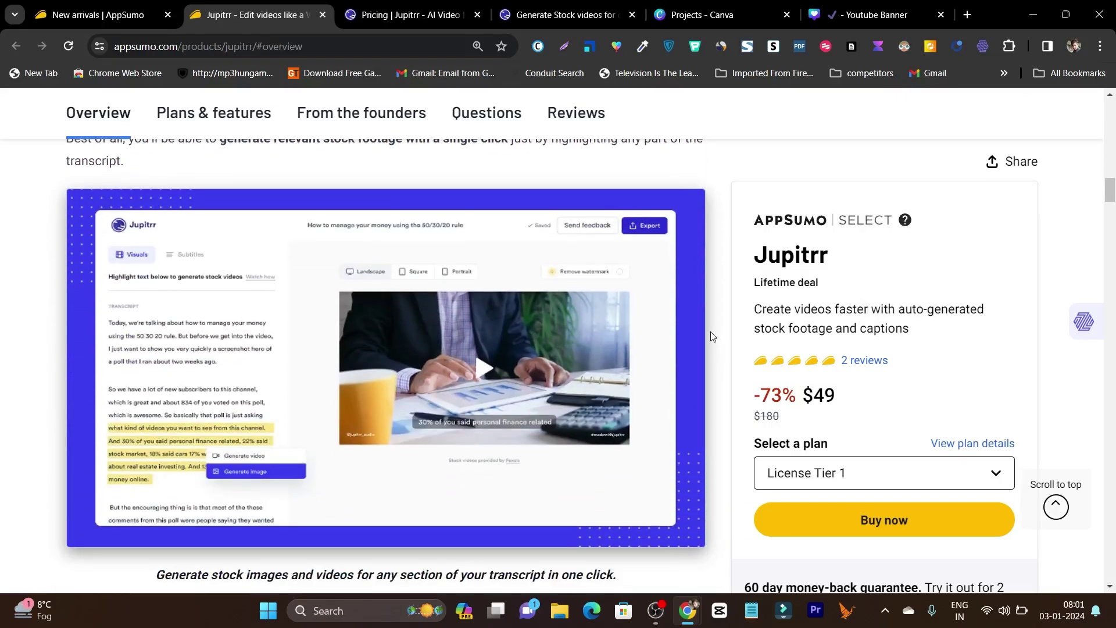
scroll(711, 335, "down", 3)
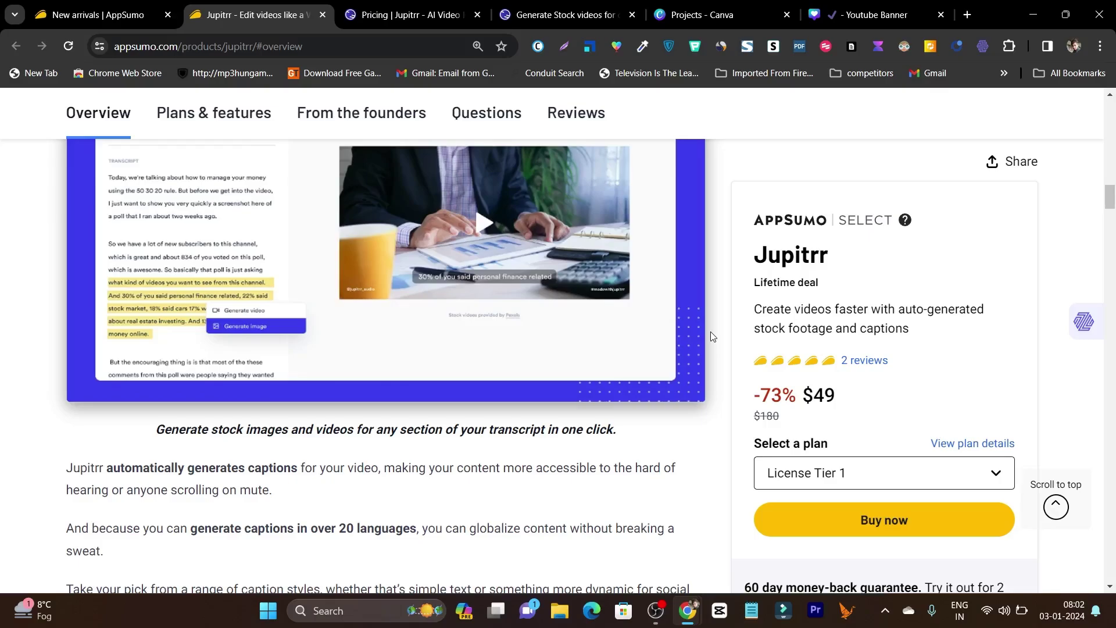
scroll(712, 336, "down", 10)
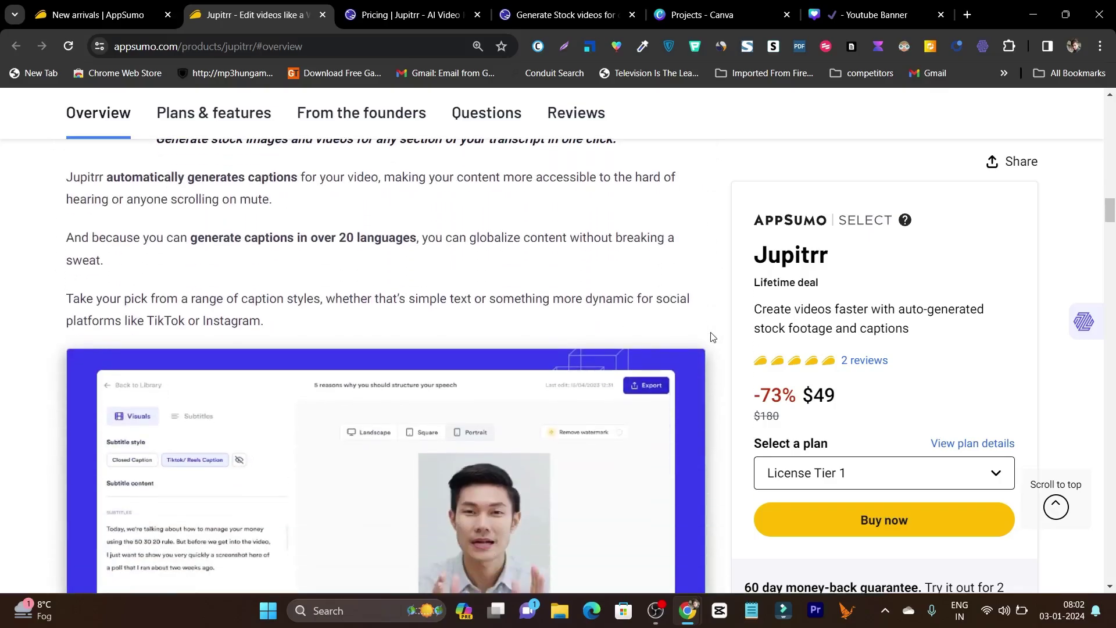
scroll(712, 337, "down", 7)
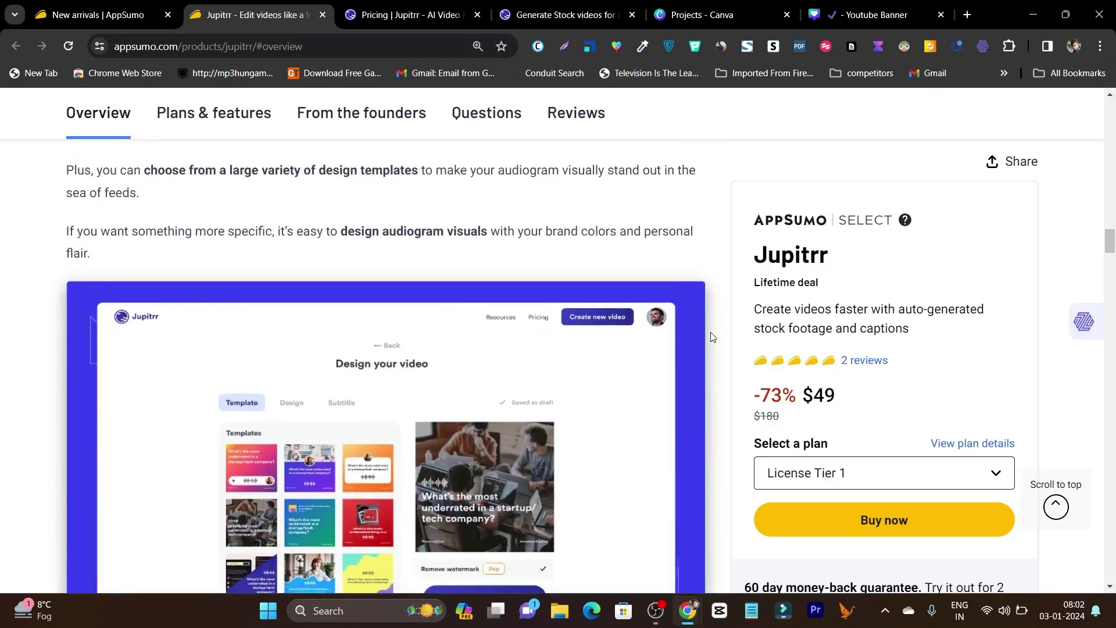
scroll(712, 337, "down", 6)
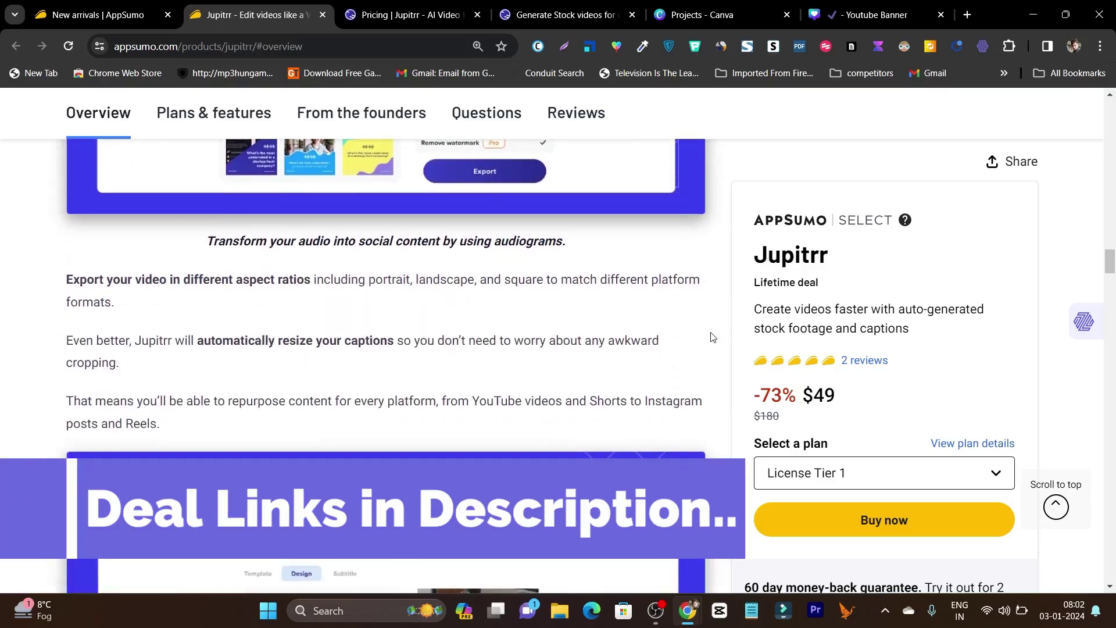
scroll(713, 337, "down", 5)
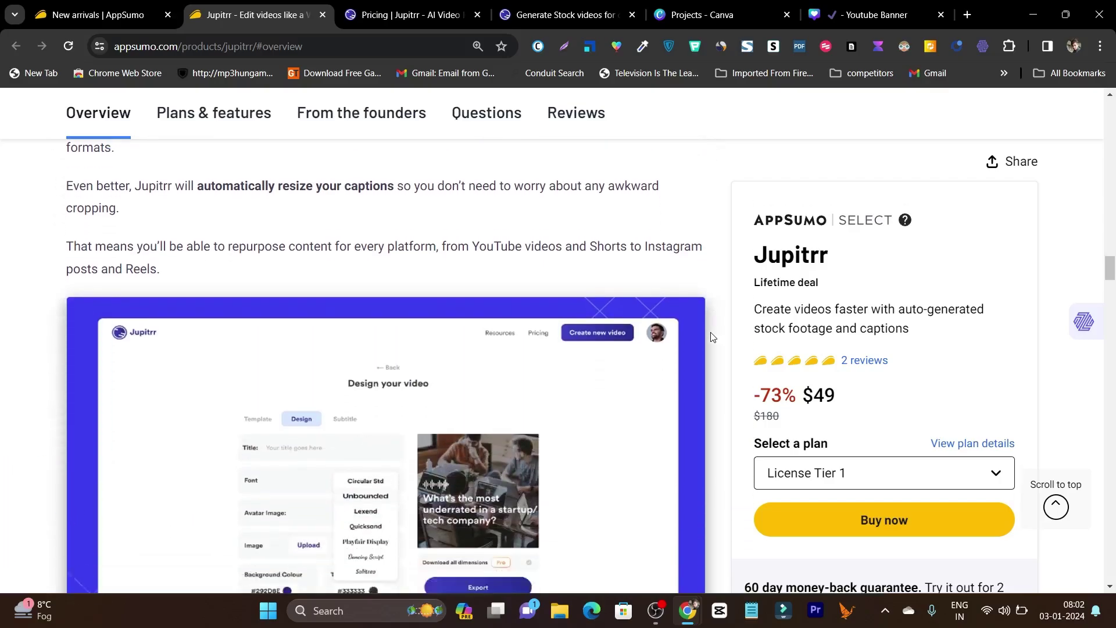
scroll(712, 337, "down", 8)
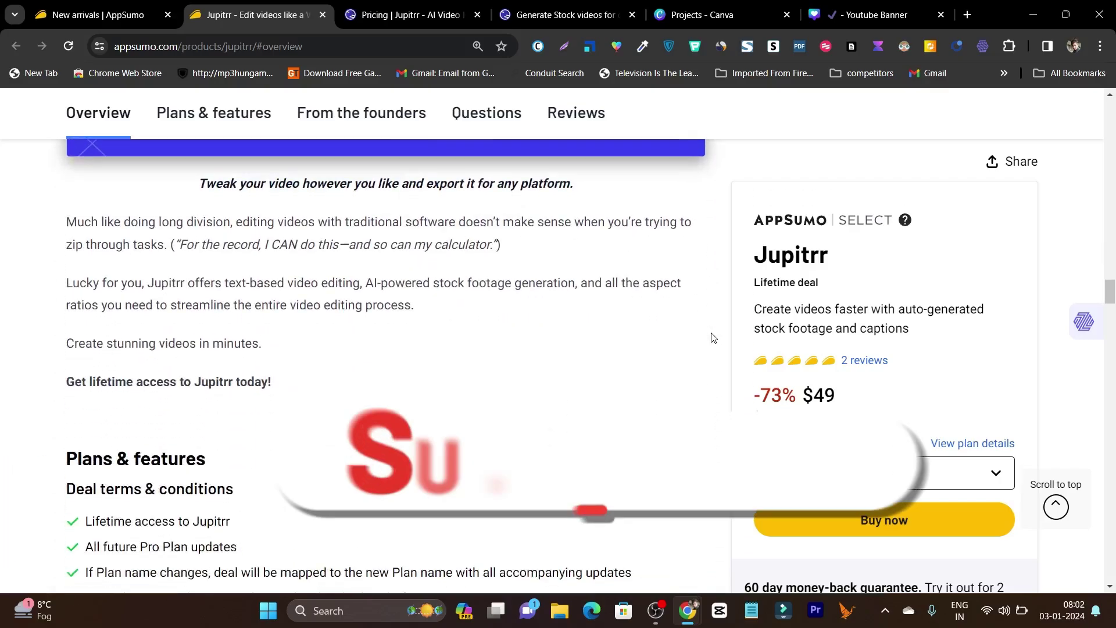
scroll(712, 338, "down", 2)
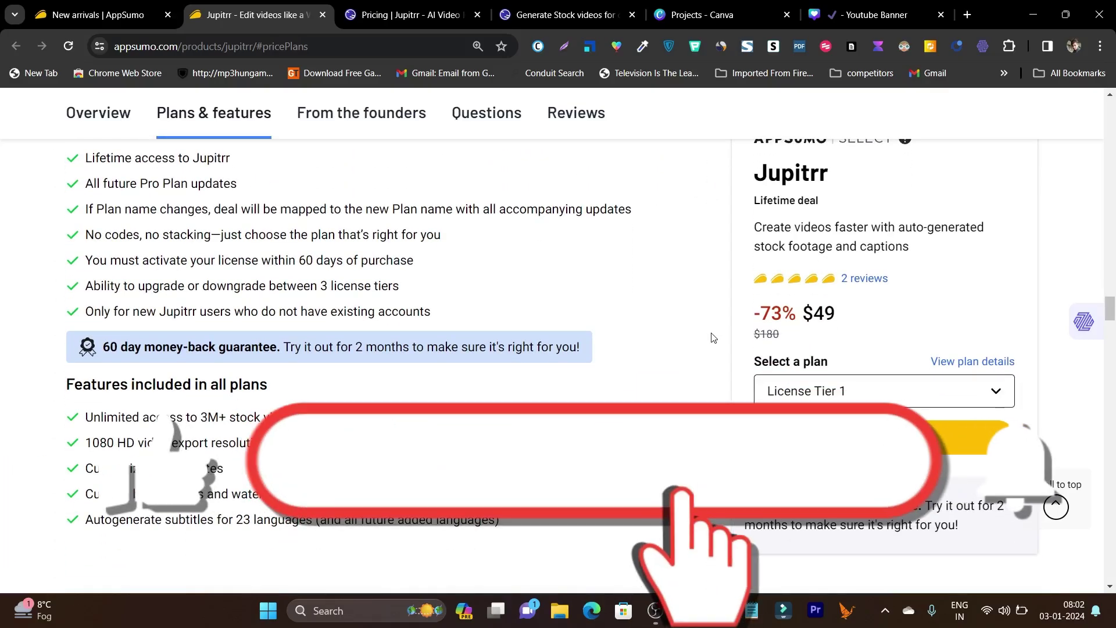
scroll(713, 337, "down", 3)
scroll(712, 337, "down", 11)
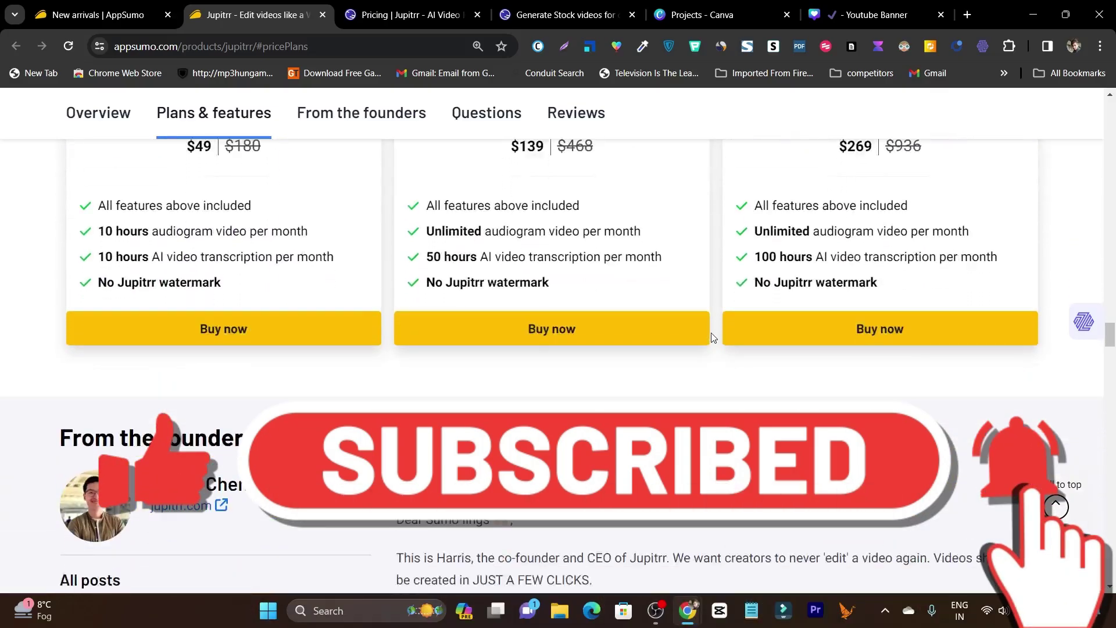
scroll(713, 335, "down", 4)
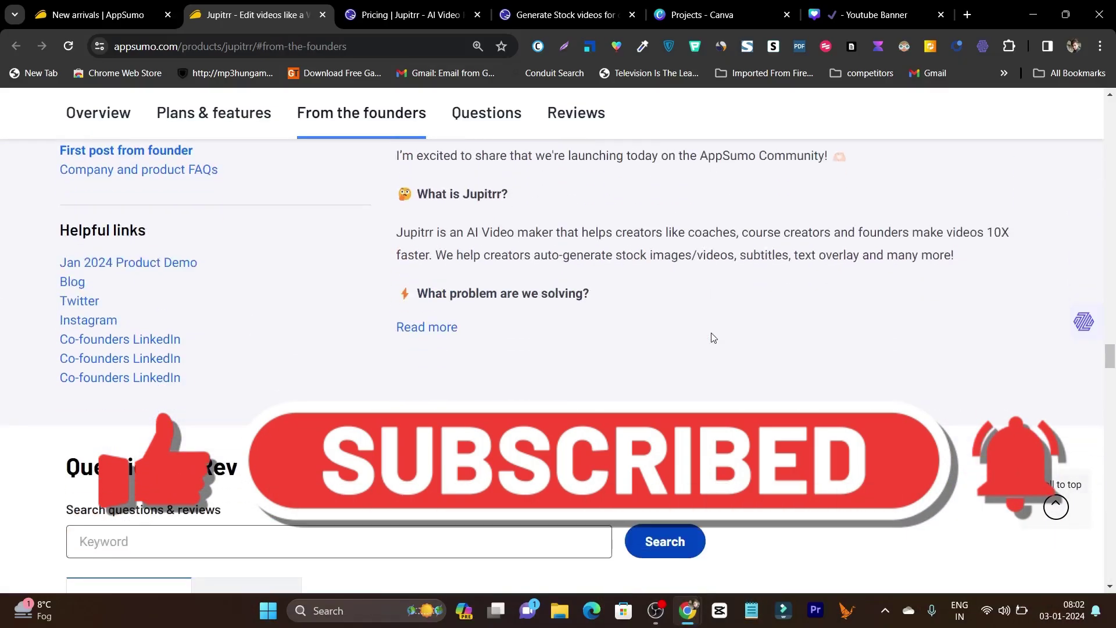